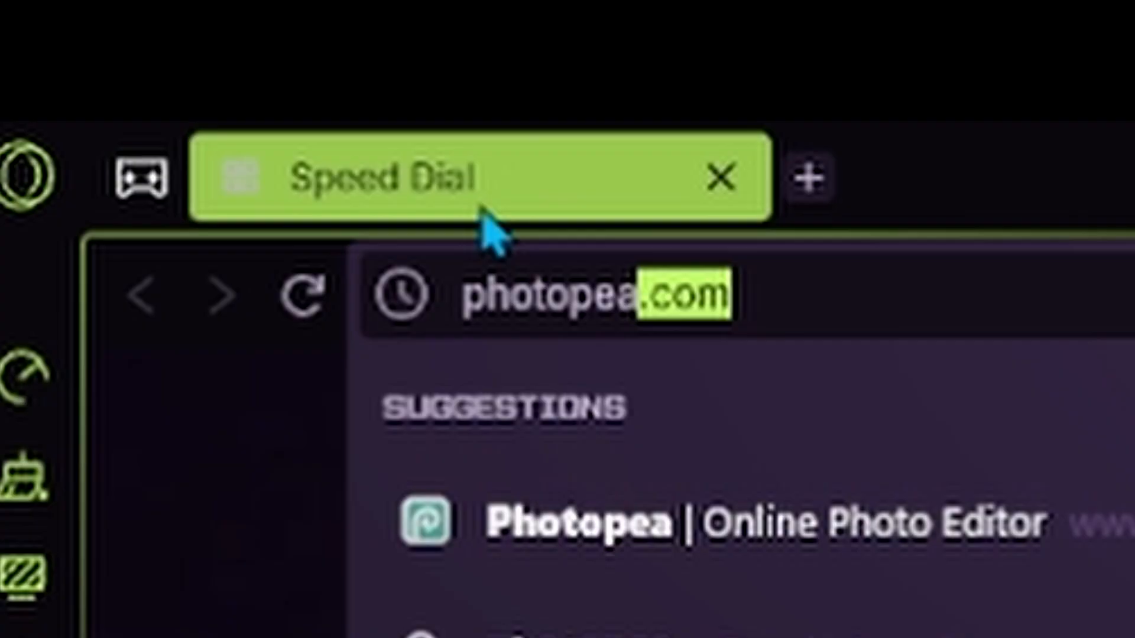
Open the Photopea website and create a new project from the Youtube Cover preset, 2560 x 1440 px.
click(748, 553)
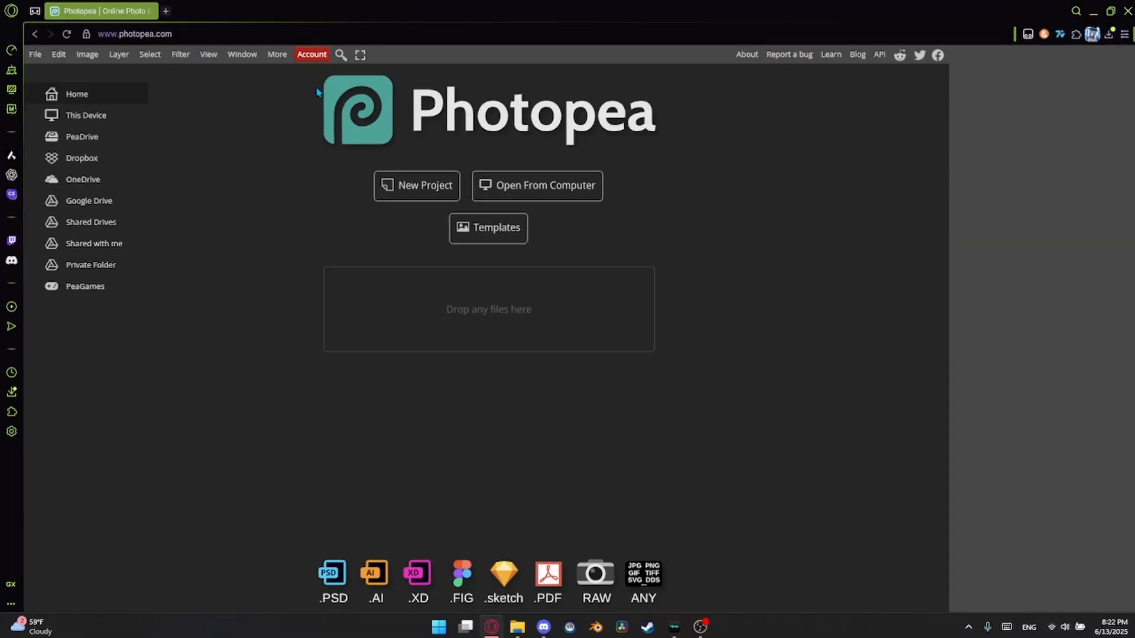
click(414, 184)
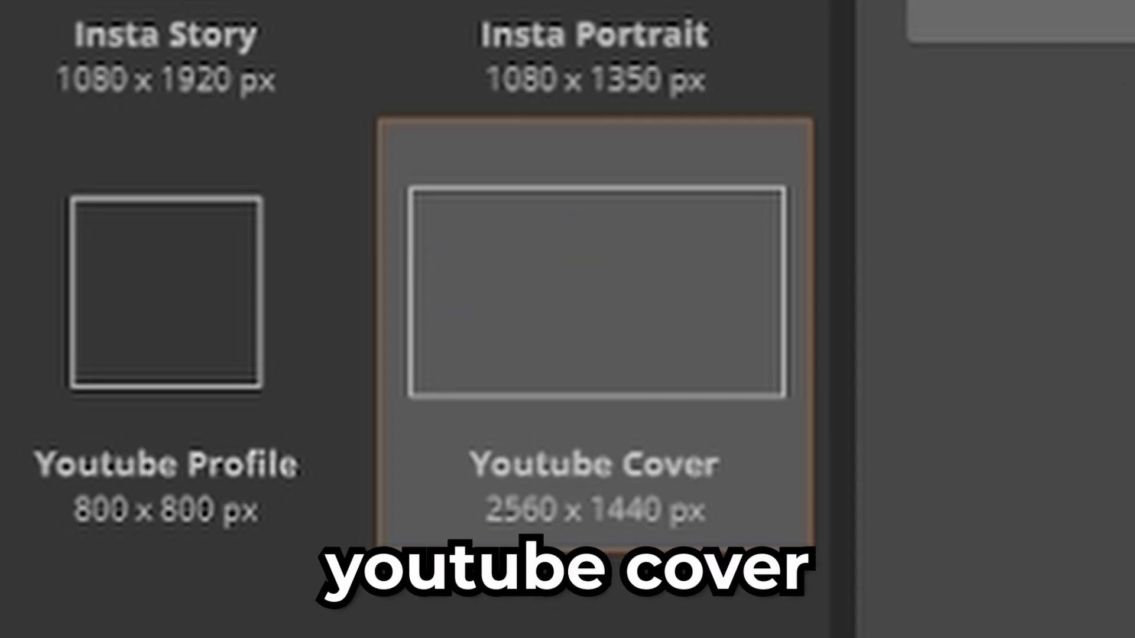
click(1022, 21)
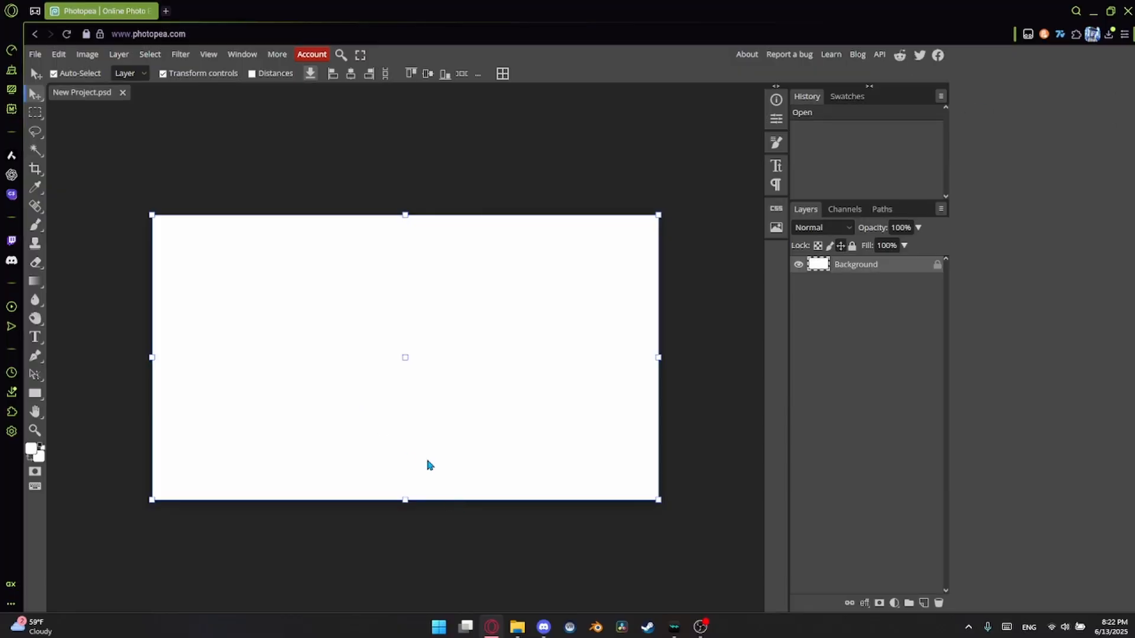
click(600, 573)
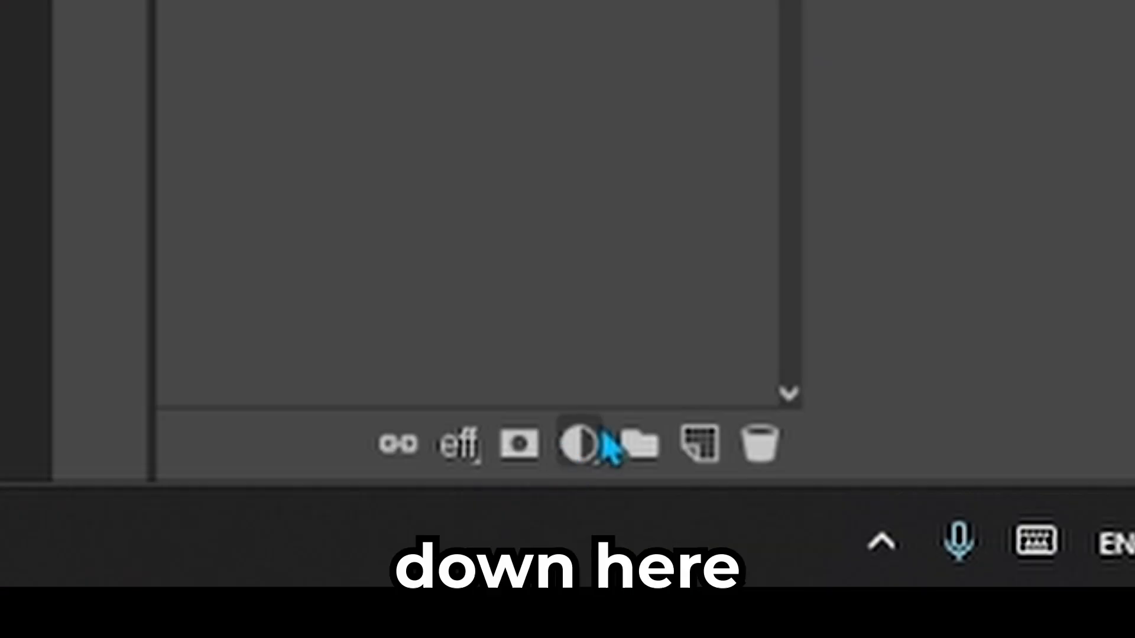
Add a Color Fill layer above the background and set its color to a light coral red.
click(895, 603)
click(846, 224)
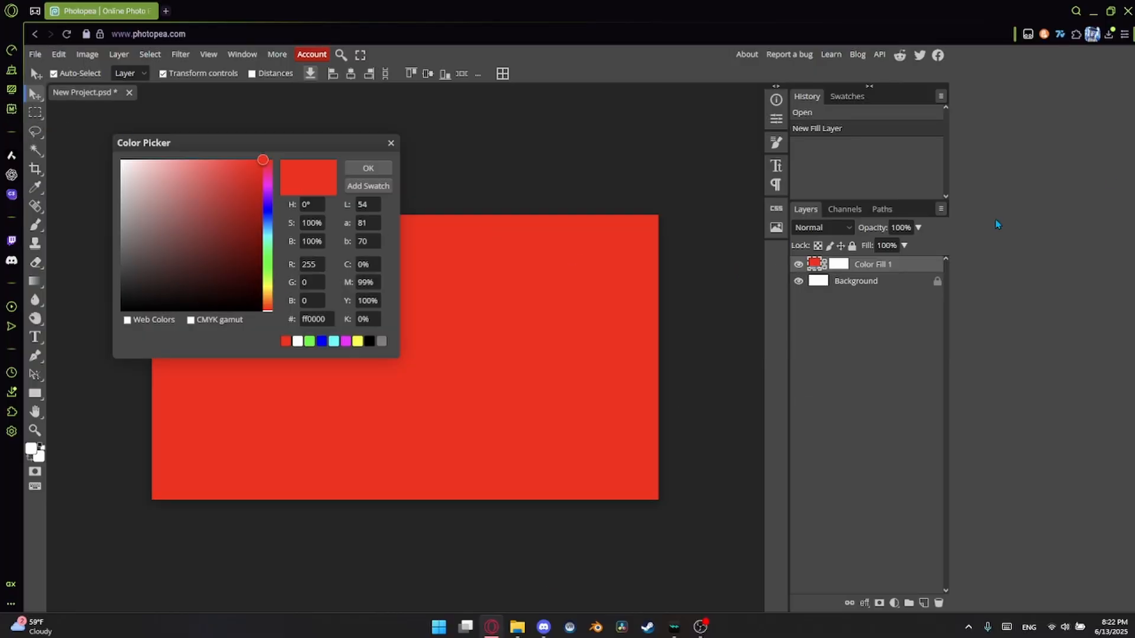
click(369, 168)
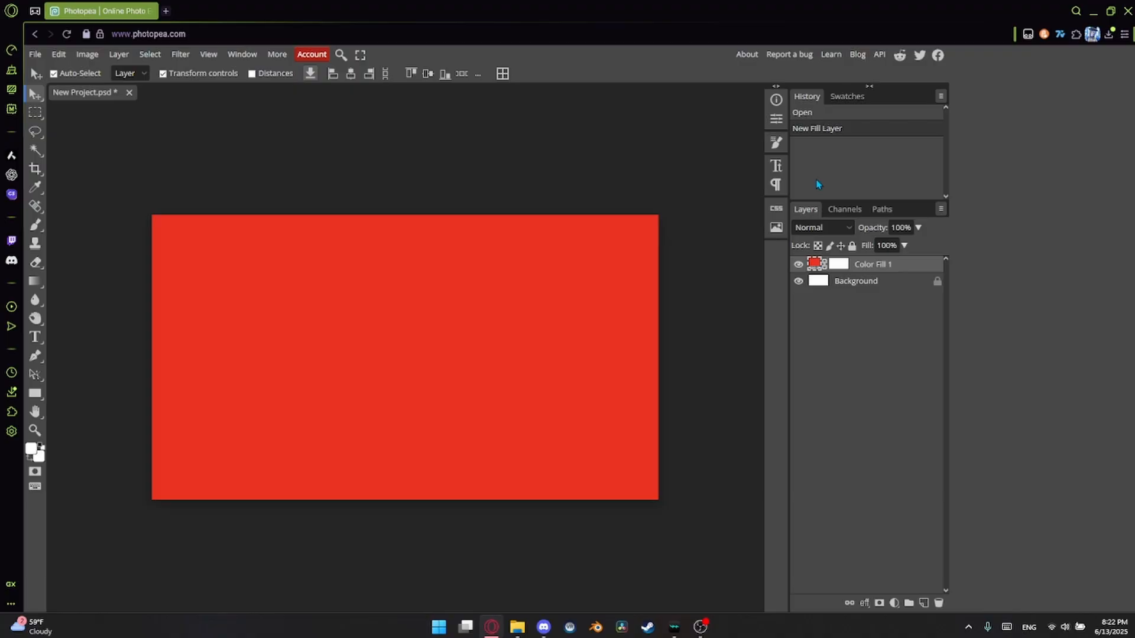
double_click(813, 267)
mouse_move(214, 185)
mouse_down()
mouse_move(193, 128)
mouse_move(121, 160)
mouse_move(421, 14)
mouse_move(184, 59)
mouse_up()
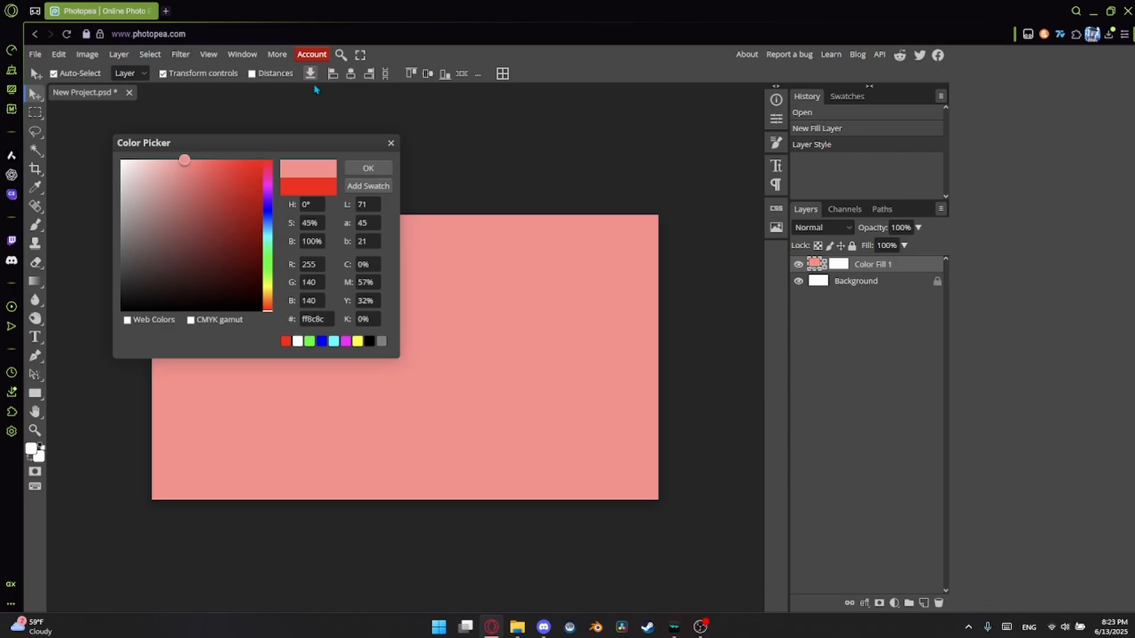
mouse_move(225, 187)
mouse_down()
mouse_move(244, 163)
mouse_move(237, 170)
mouse_move(733, 5)
mouse_up()
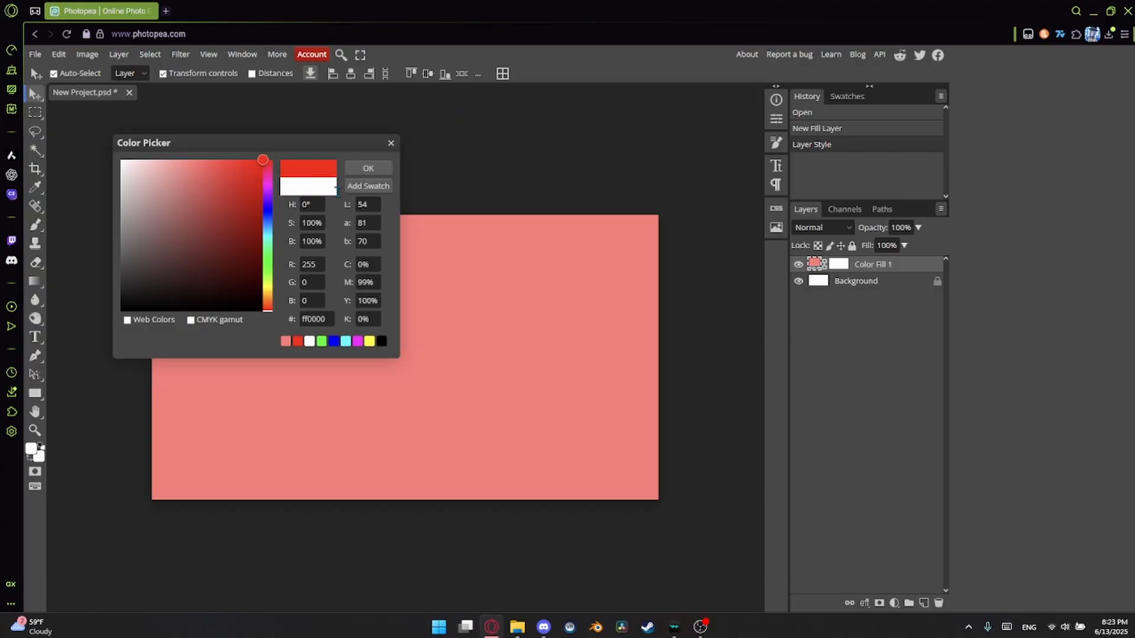
Set the background color to red (ff0000), and set the Brush tool to 100 px size with 100% smoothing.
click(369, 169)
click(38, 227)
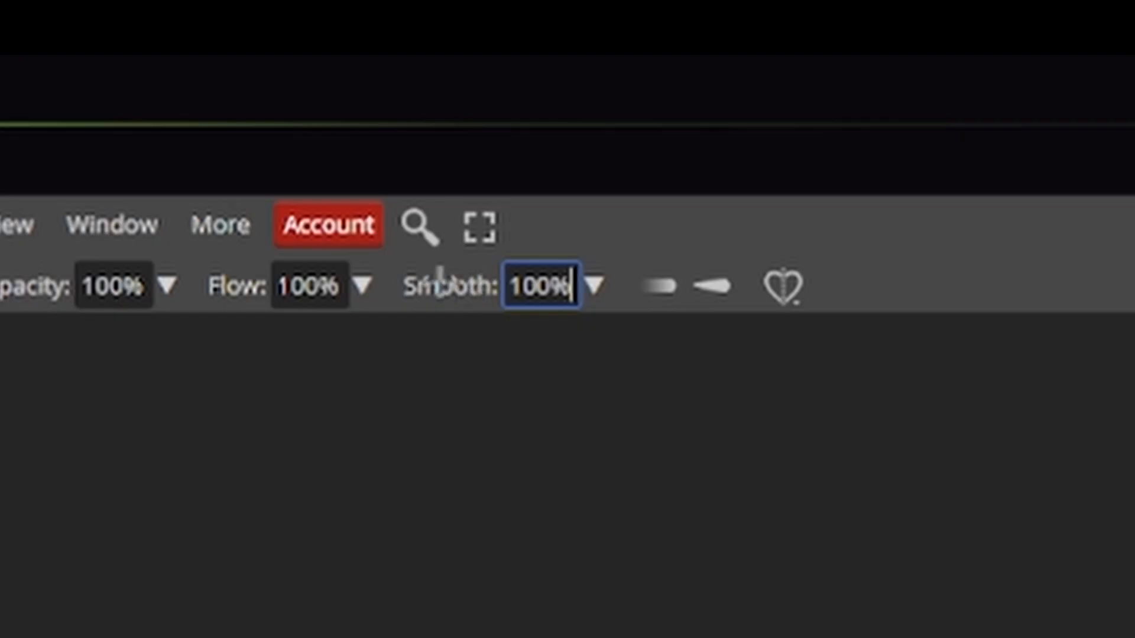
drag(369, 74, 391, 72)
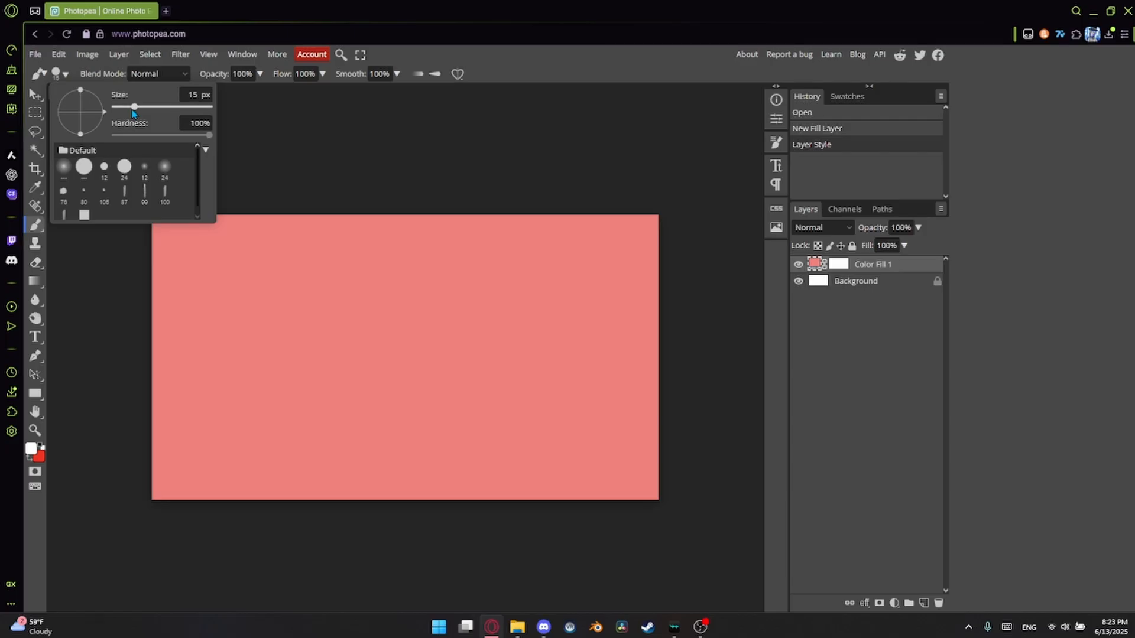
drag(134, 107, 149, 109)
drag(184, 95, 210, 91)
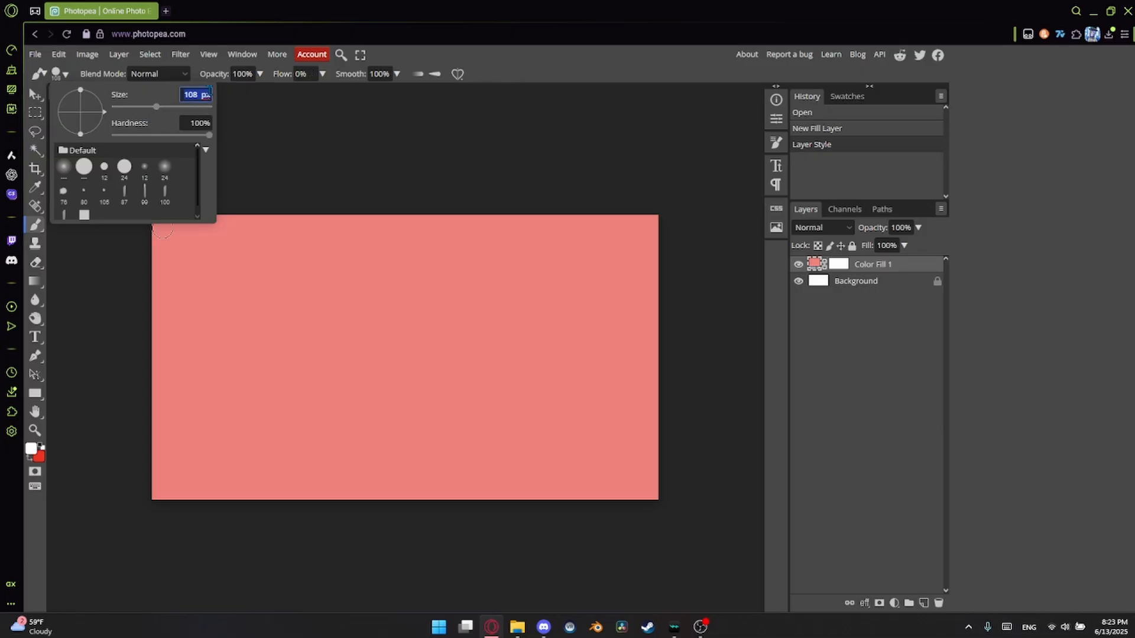
text(100)
key(Return)
click(163, 229)
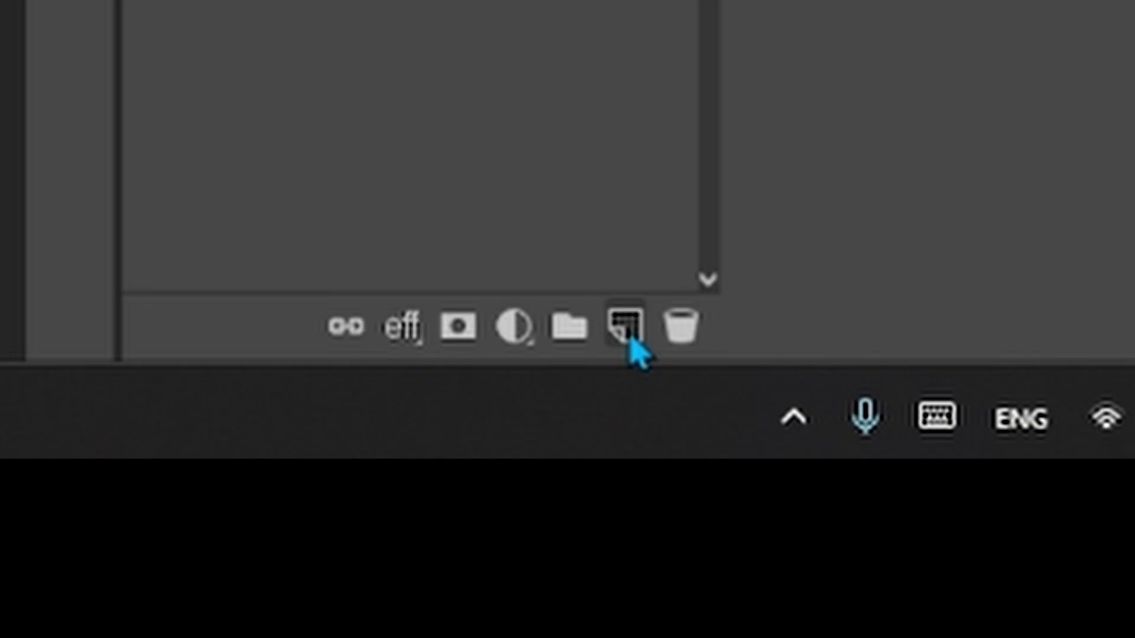
Add a new layer and paint white wavy diagonal lines running from upper left to lower right across the canvas.
click(924, 604)
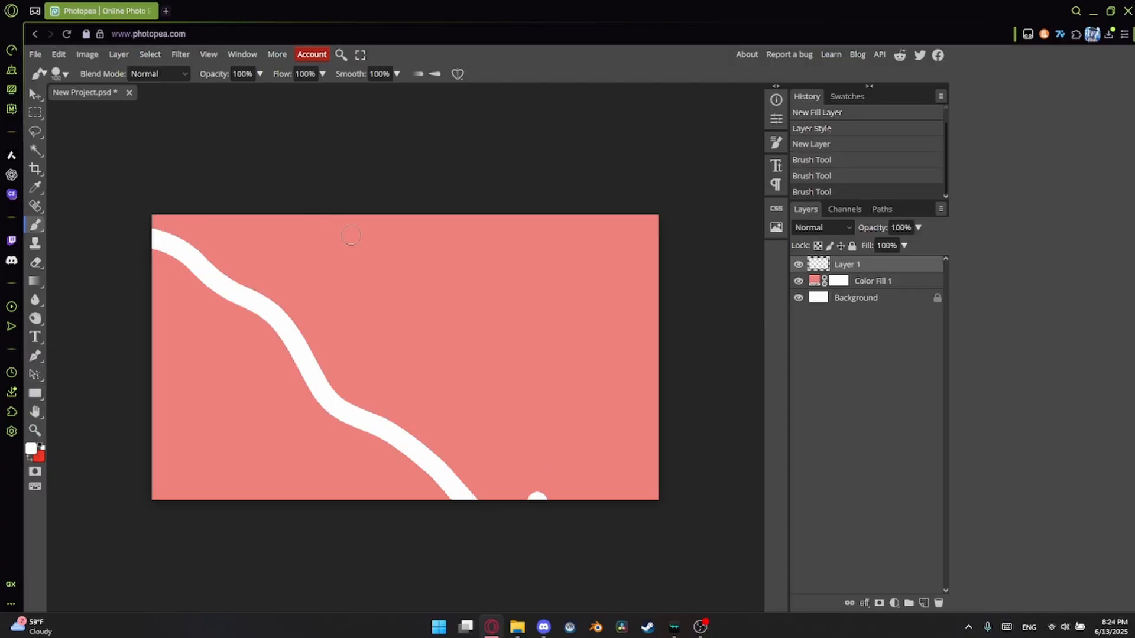
drag(312, 224, 402, 246)
key(ctrl+z)
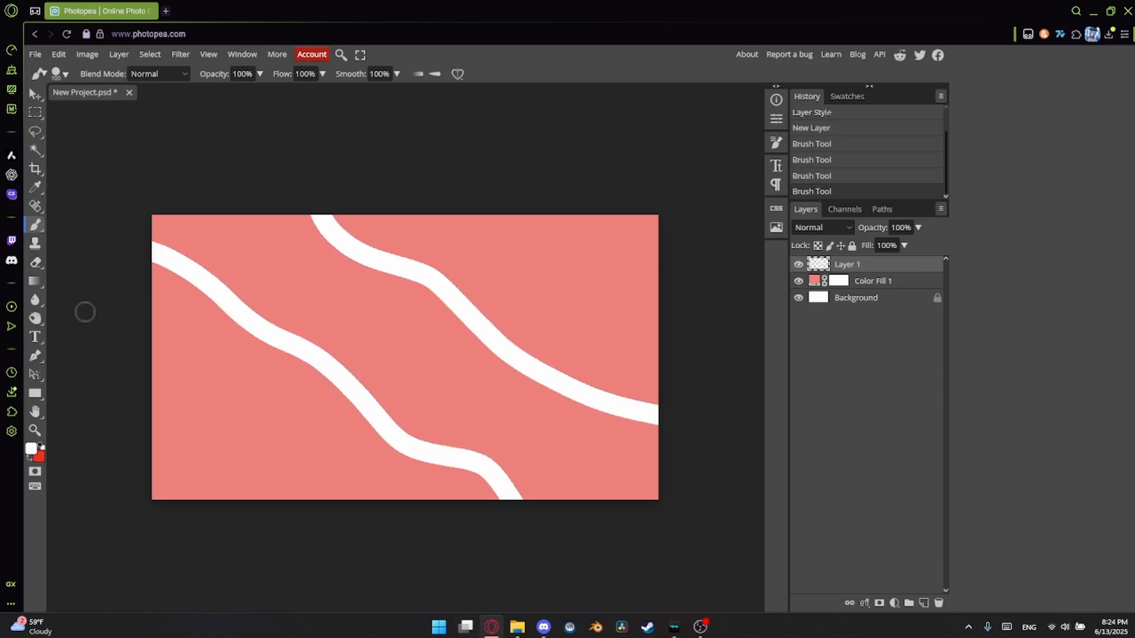
drag(84, 312, 362, 532)
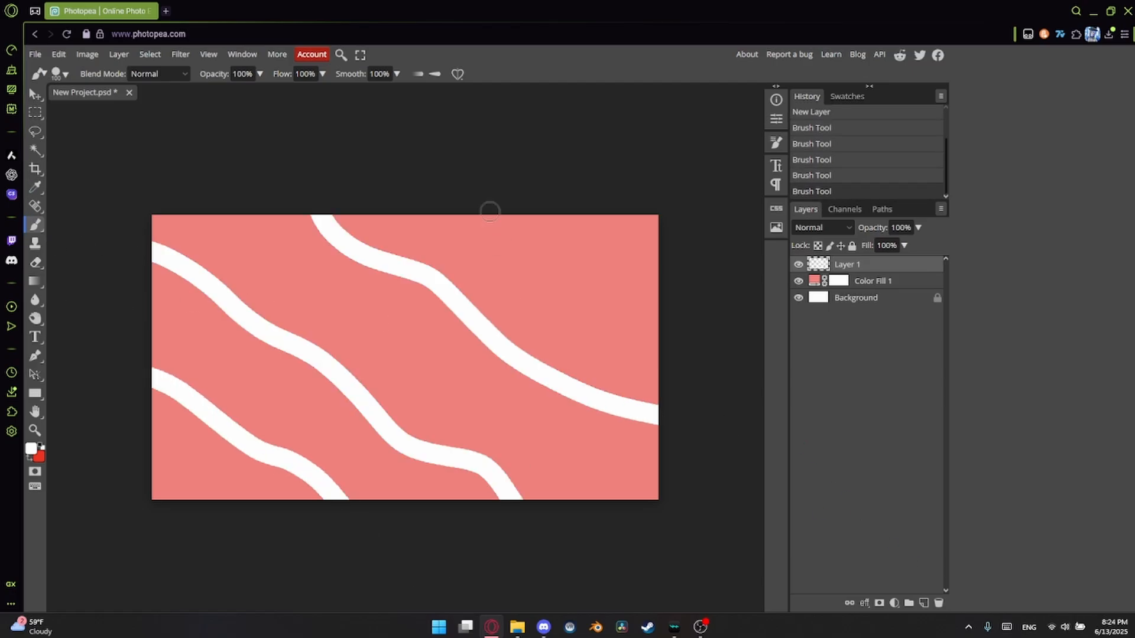
mouse_move(492, 185)
mouse_down()
mouse_move(548, 275)
mouse_move(607, 314)
mouse_move(743, 368)
mouse_up()
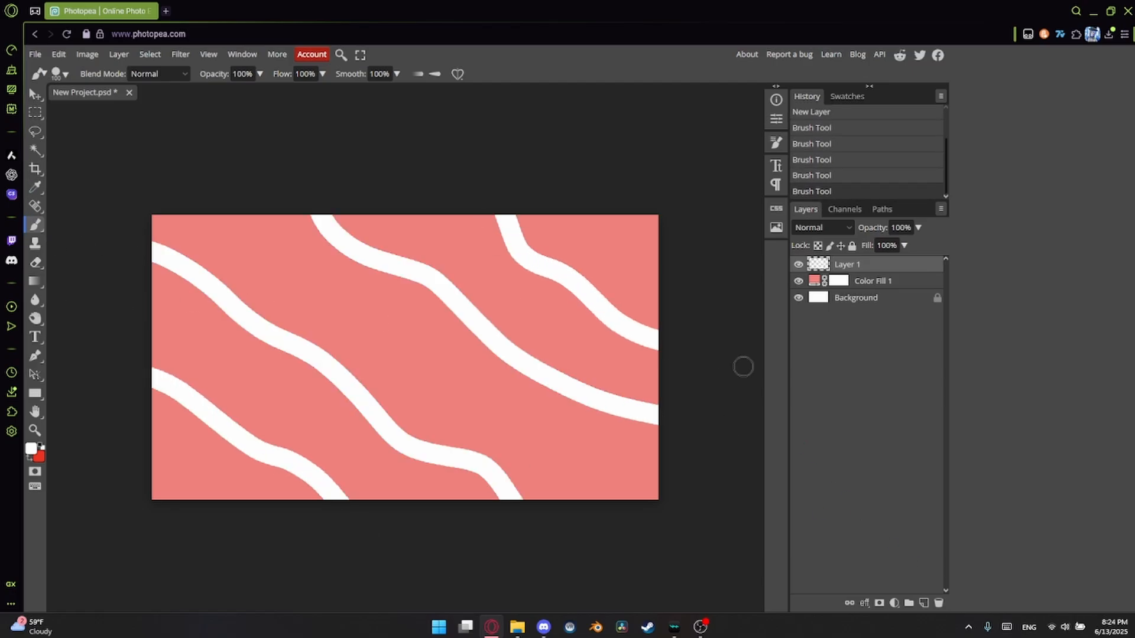
Pixelate the white lines with the Mosaic filter and give their layer a white Outer Glow at 100% opacity.
click(180, 53)
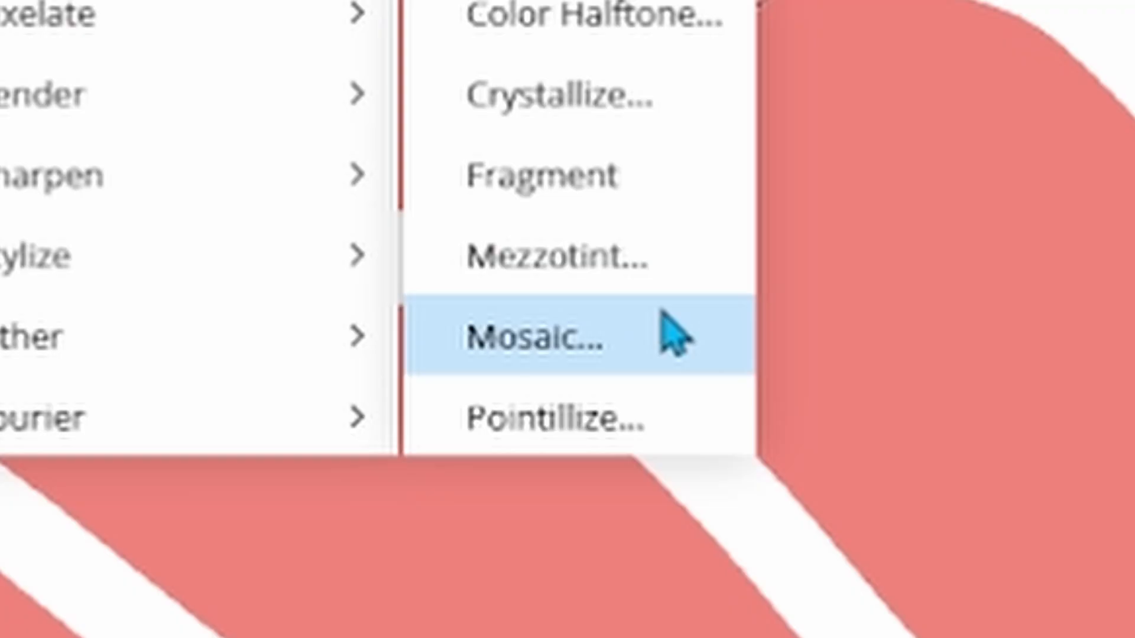
click(662, 314)
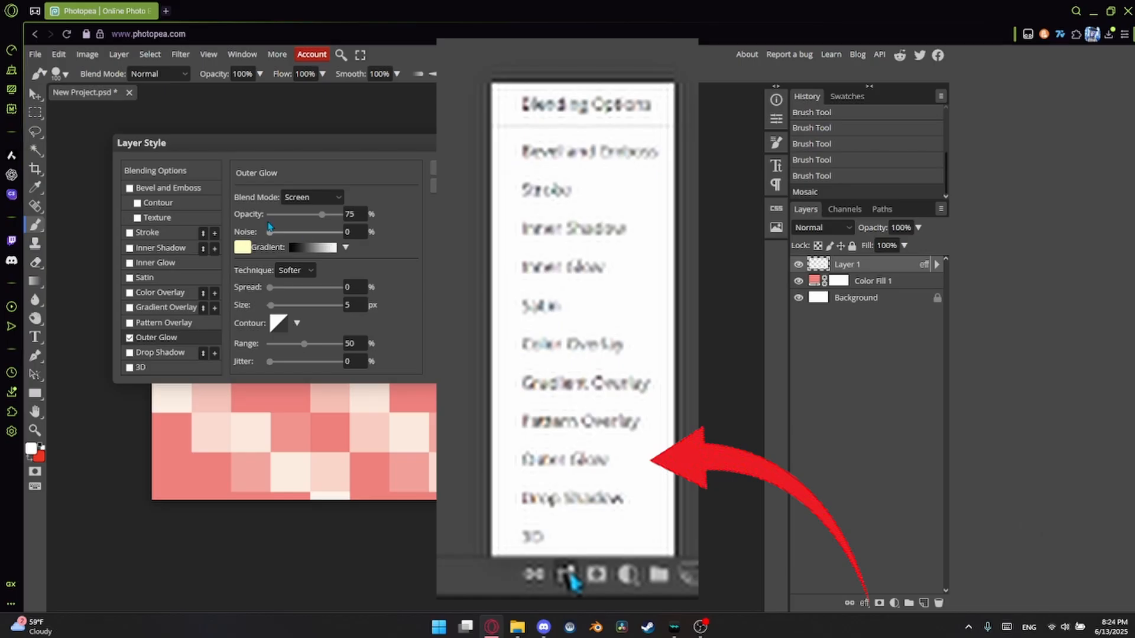
click(253, 247)
click(457, 257)
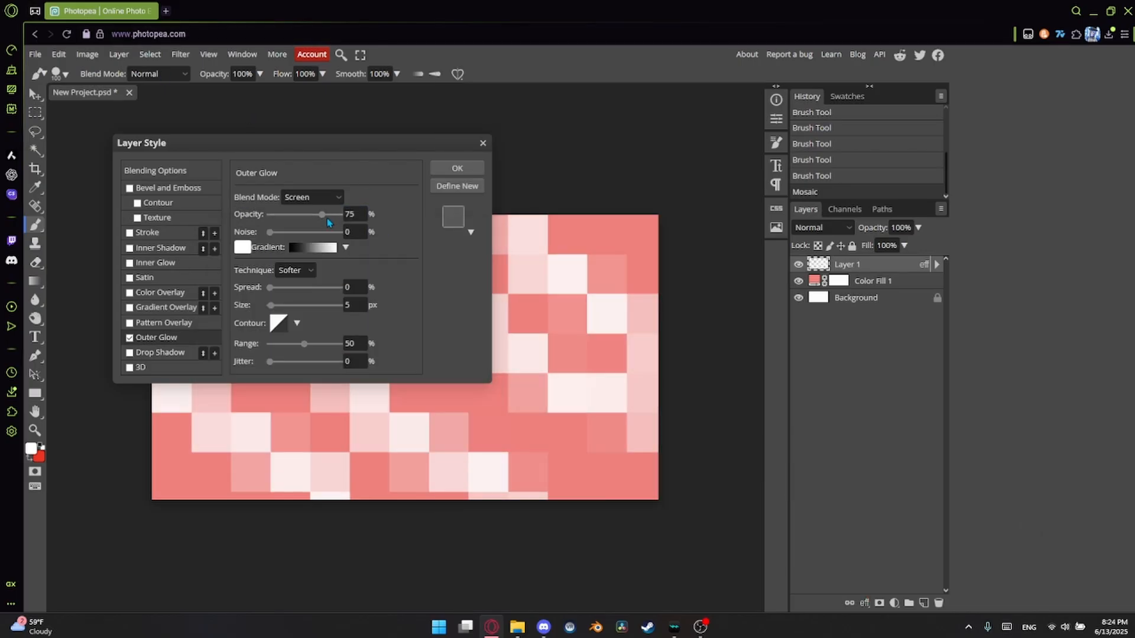
drag(321, 214, 343, 214)
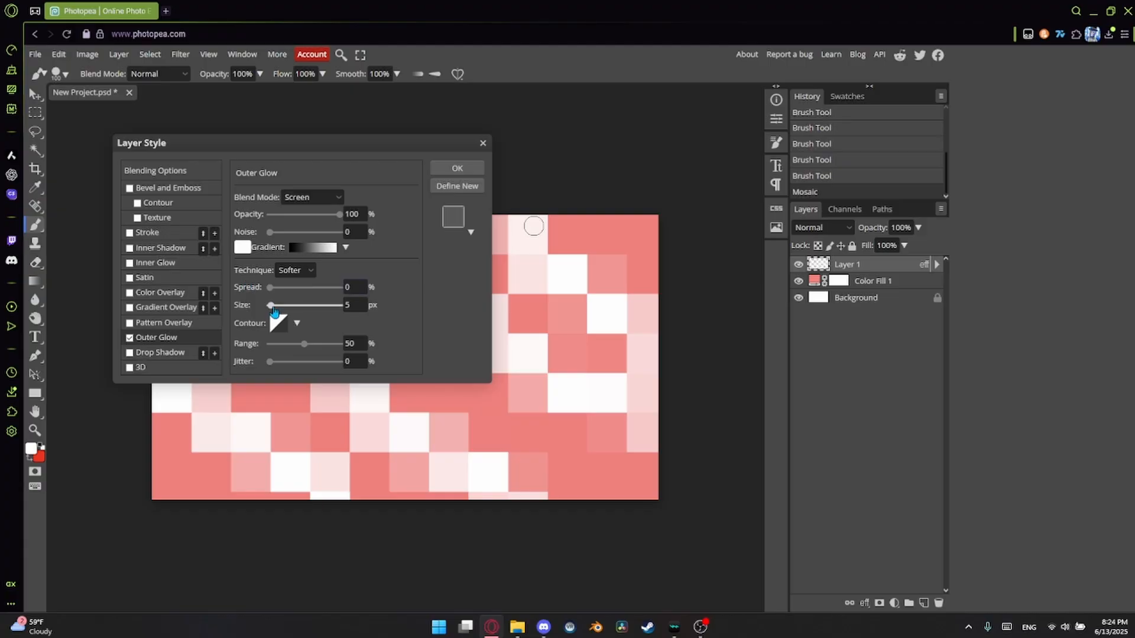
drag(271, 307, 331, 320)
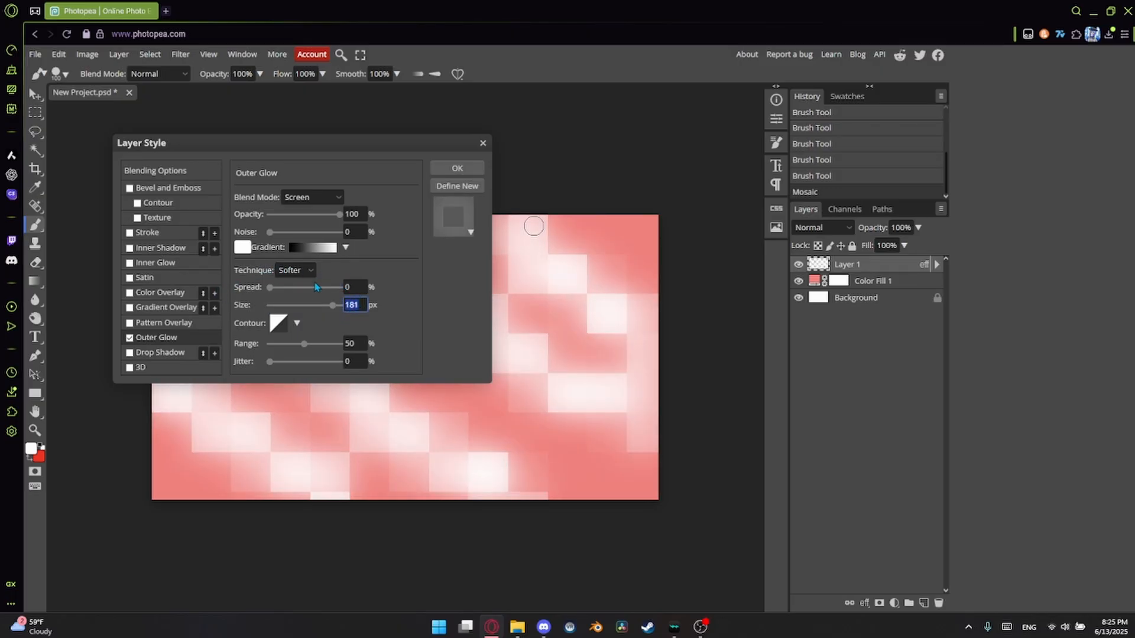
key(Return)
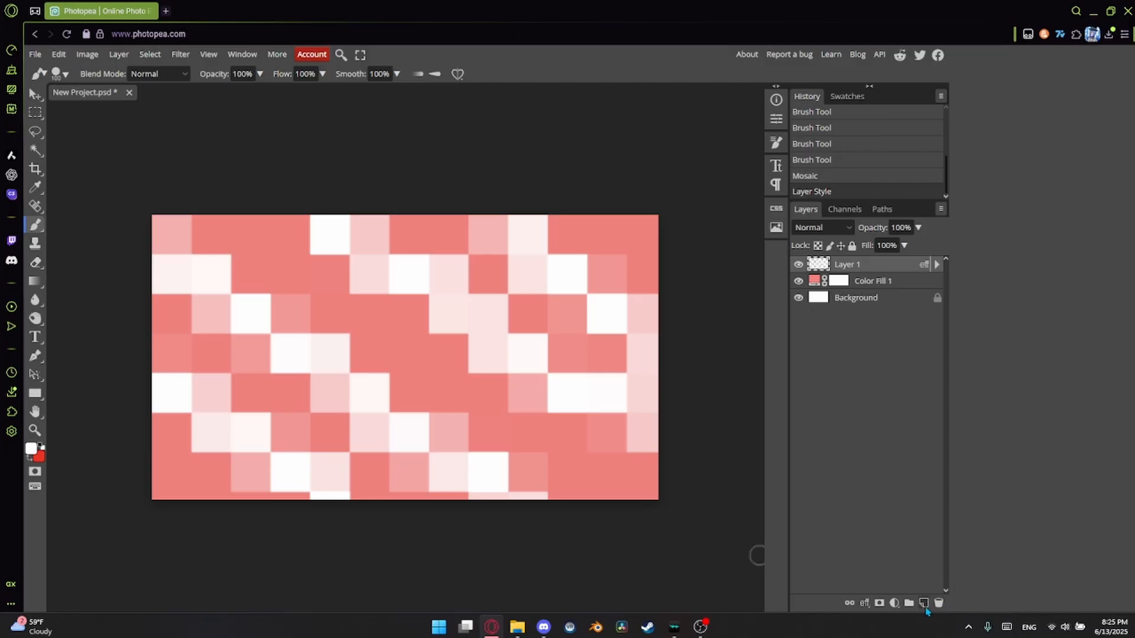
Add a new layer and paint red wavy diagonal lines running from upper right to lower left across the canvas.
click(925, 604)
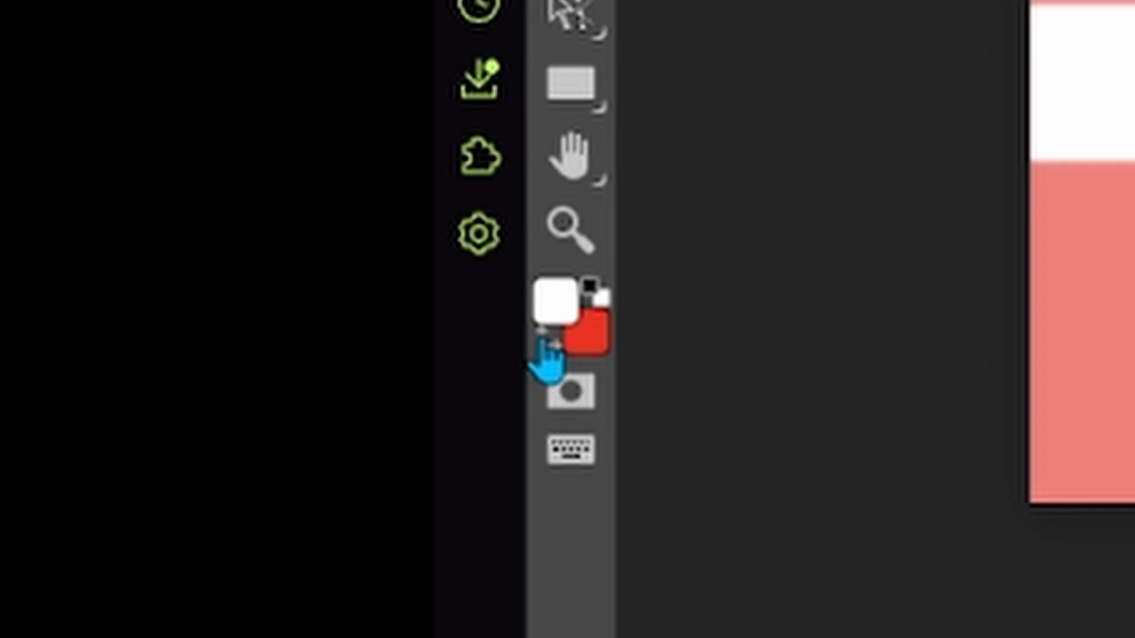
key(x)
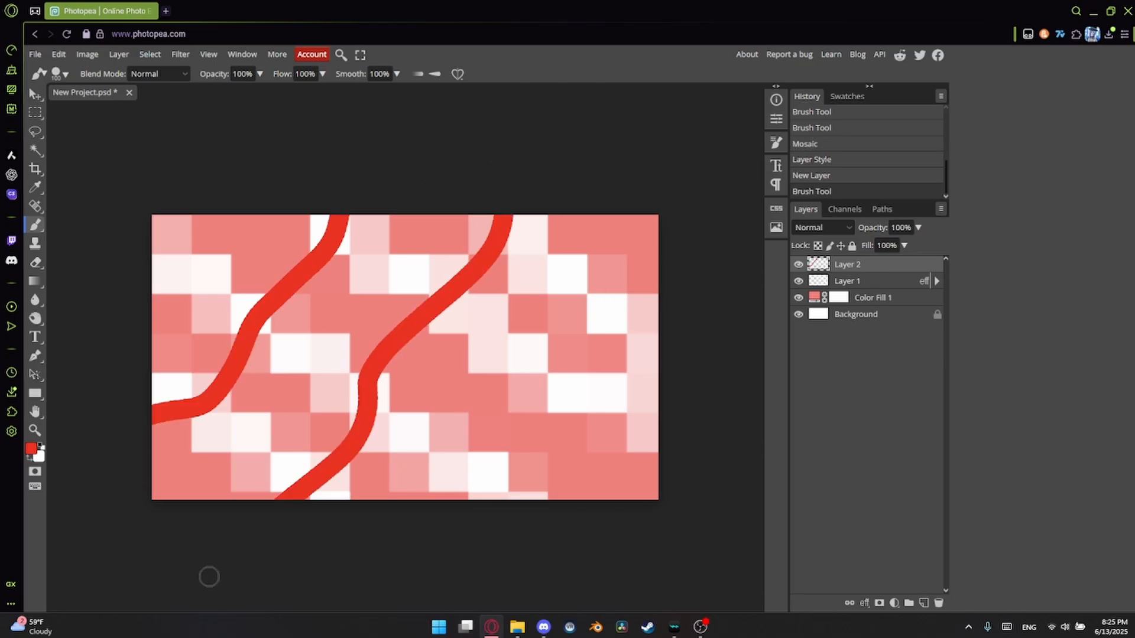
drag(625, 311, 467, 509)
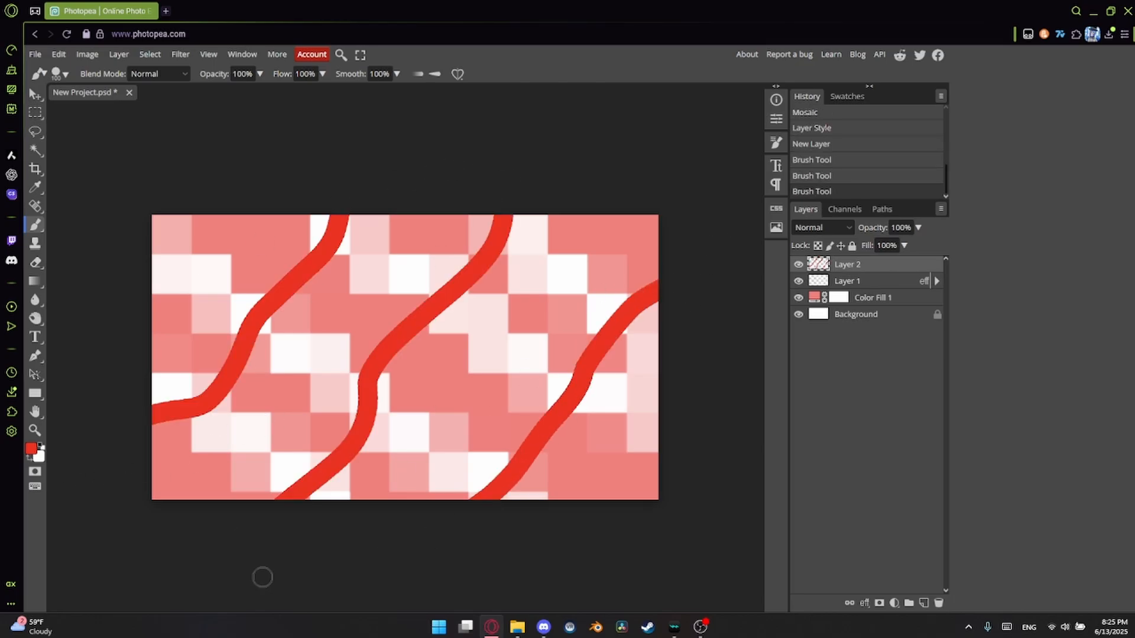
mouse_move(231, 188)
mouse_down()
mouse_move(199, 291)
mouse_move(114, 313)
mouse_move(54, 350)
mouse_up()
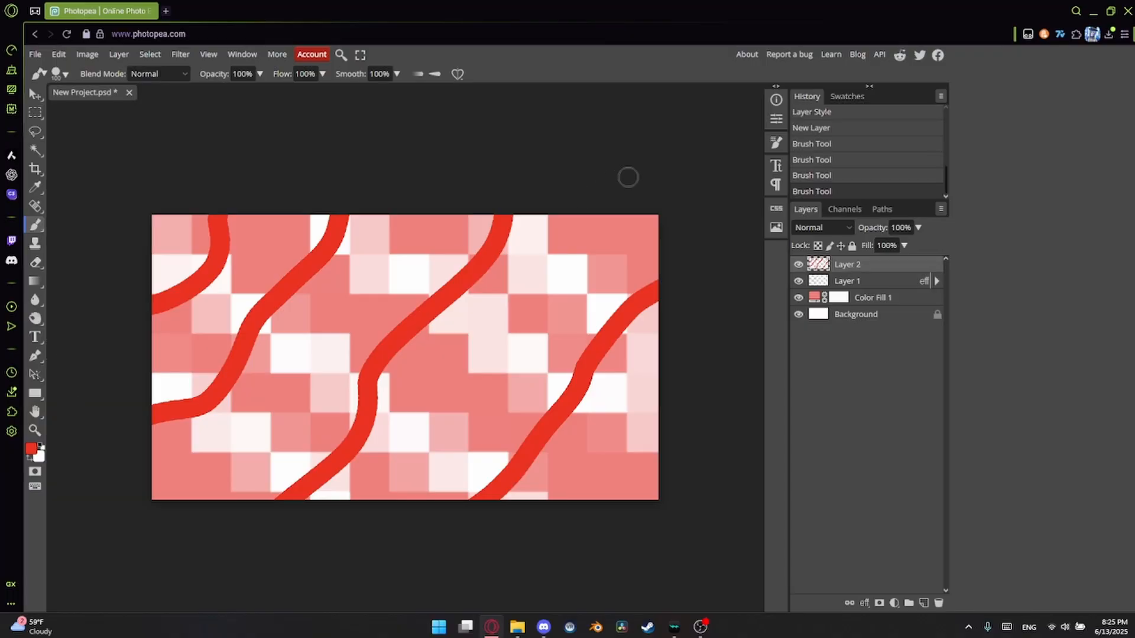
Give the red lines a Multiply Drop Shadow with 57% opacity, -77° angle, 28 px distance and 54 px size.
click(864, 603)
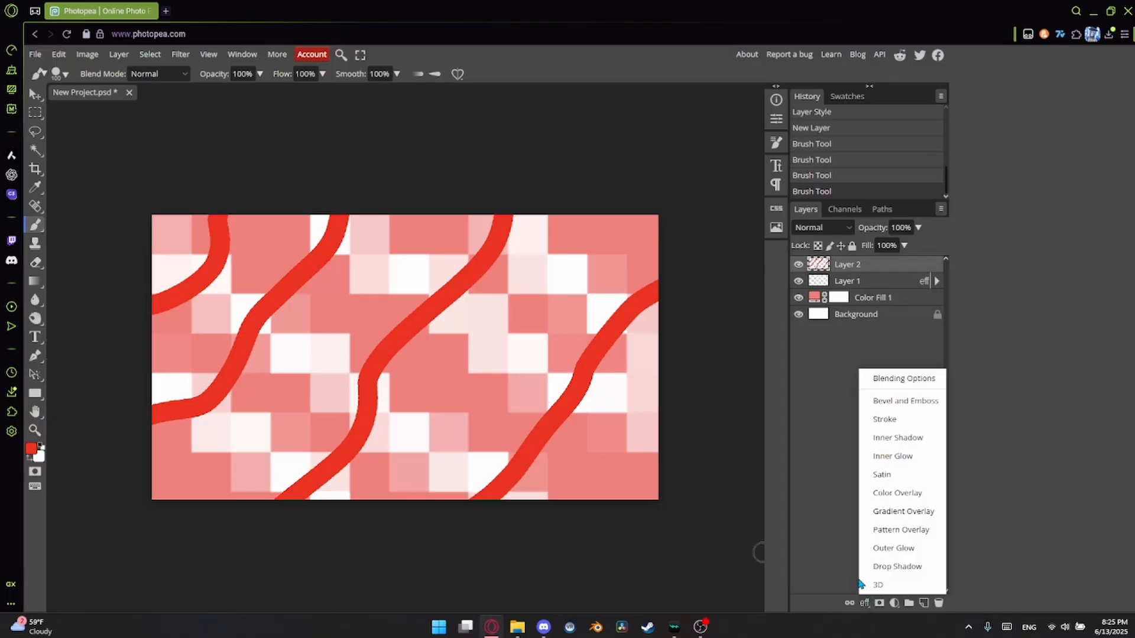
click(897, 566)
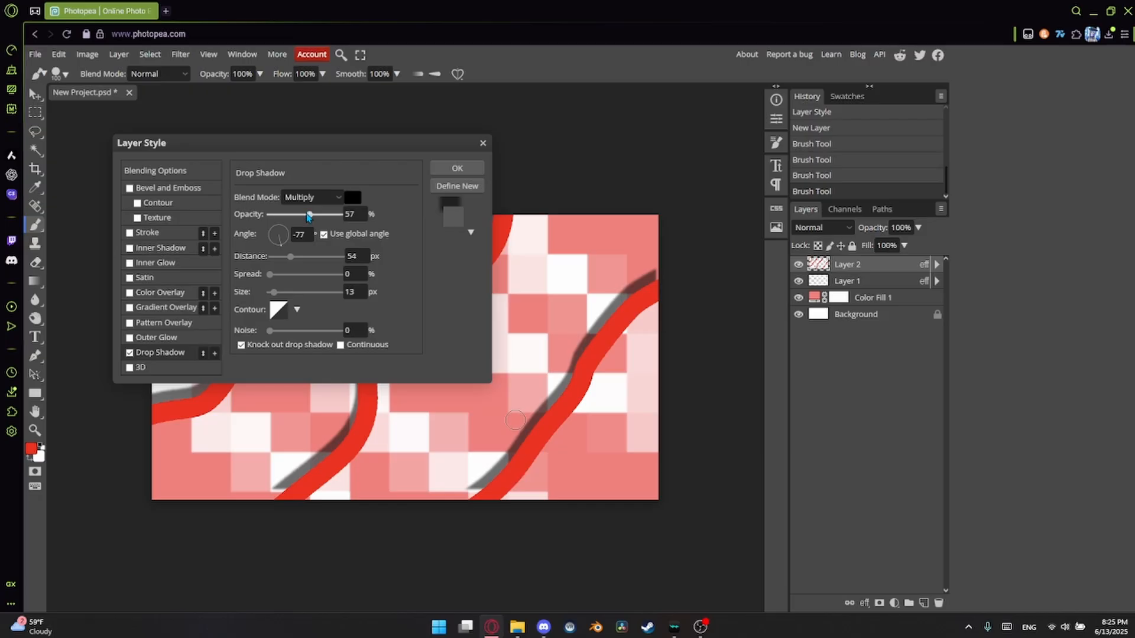
drag(274, 292, 282, 258)
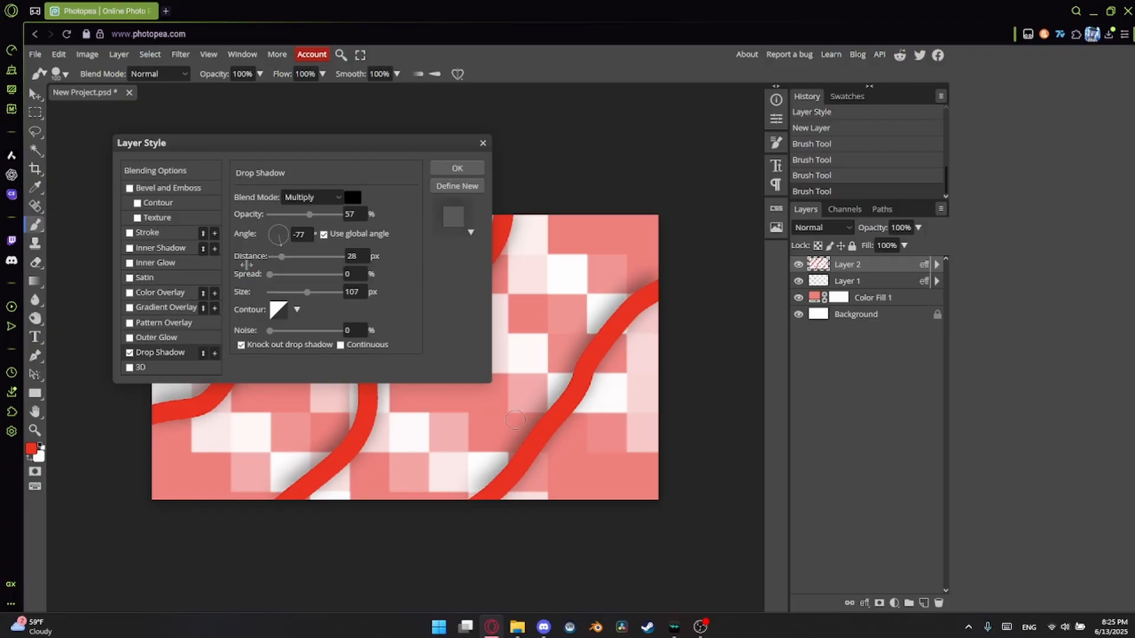
click(285, 292)
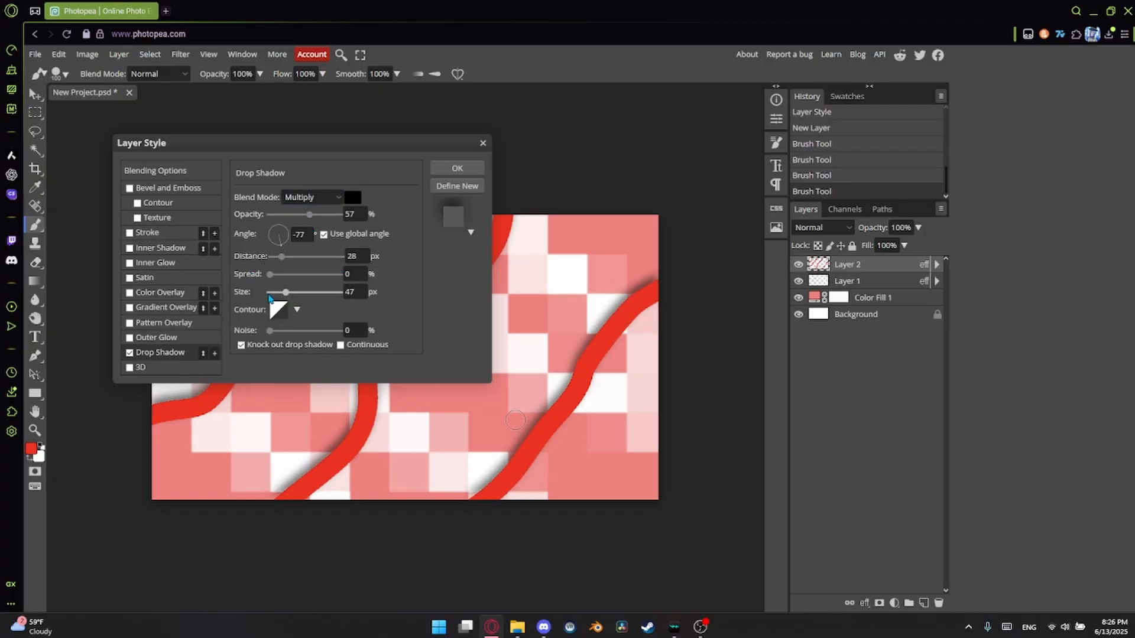
drag(270, 275, 293, 276)
mouse_move(286, 292)
mouse_down()
mouse_move(271, 302)
mouse_move(277, 272)
mouse_move(251, 282)
mouse_move(288, 293)
mouse_up()
click(457, 168)
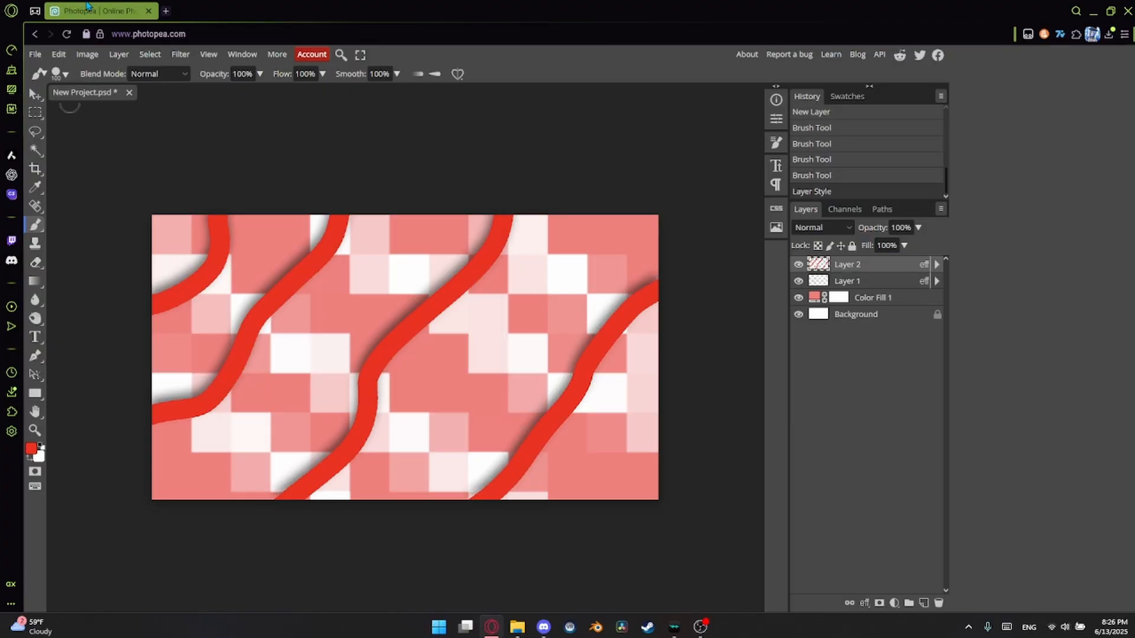
On a new layer, paint white wavy lines crossing the red ones and add a Drop Shadow with 57% opacity, 28 px distance and 54 px size.
key(x)
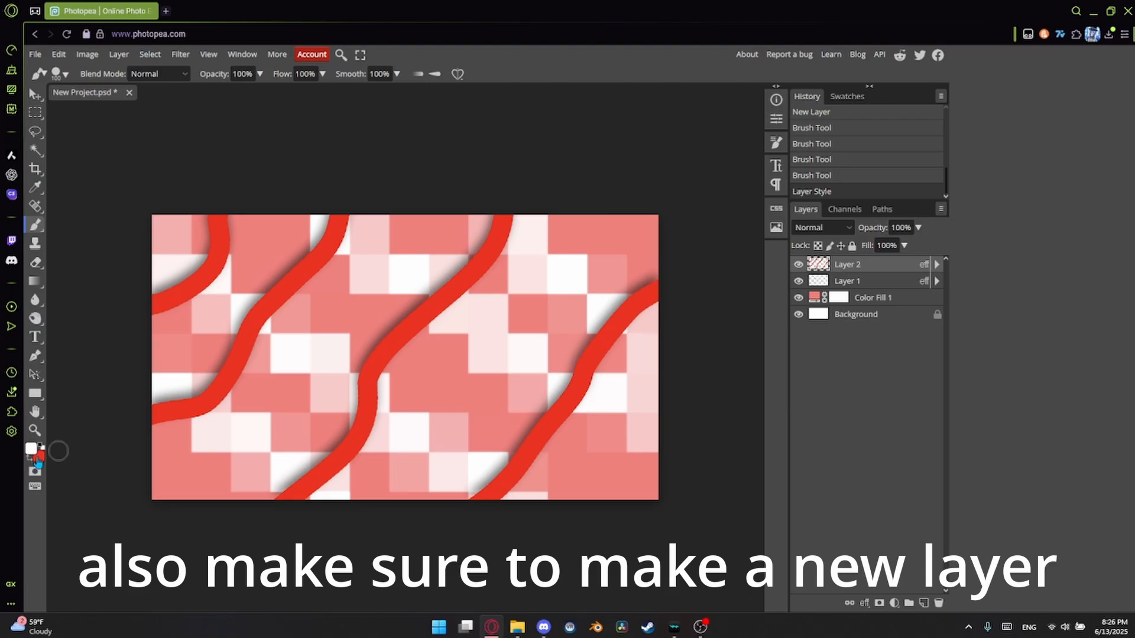
key(ctrl+shift+n)
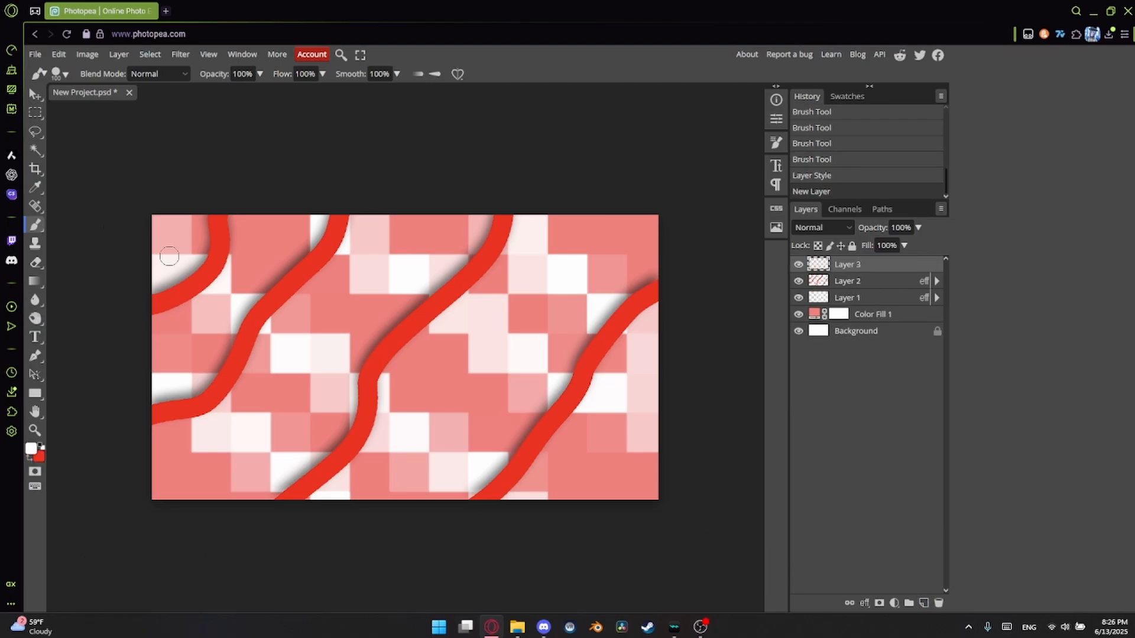
drag(155, 307, 523, 503)
key(ctrl+z)
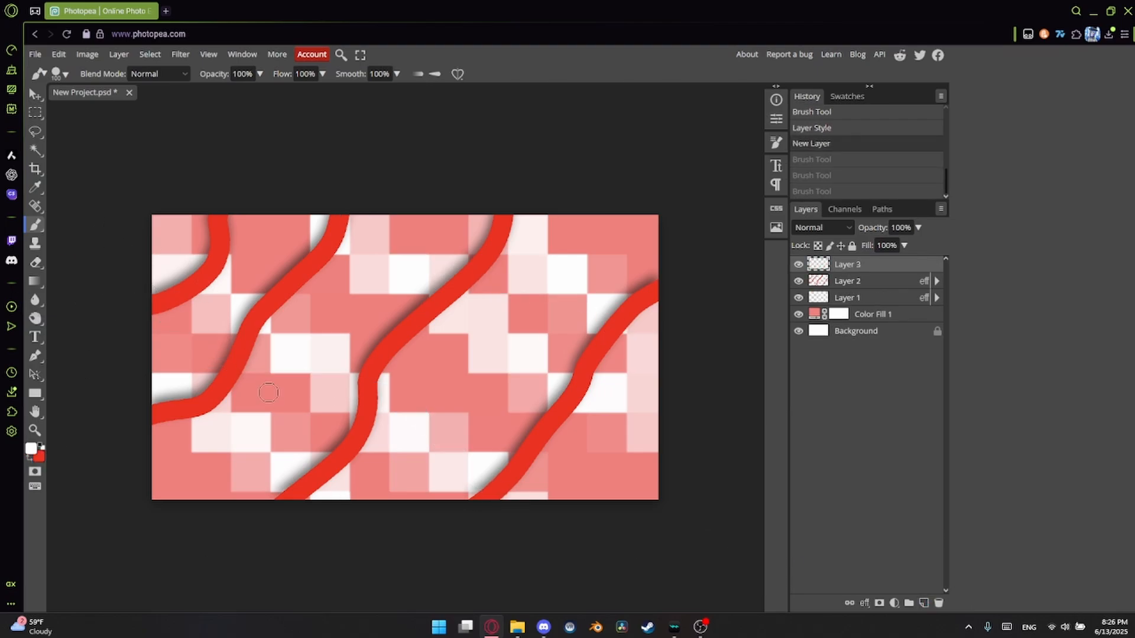
drag(236, 185, 591, 509)
drag(535, 204, 709, 246)
drag(136, 461, 242, 529)
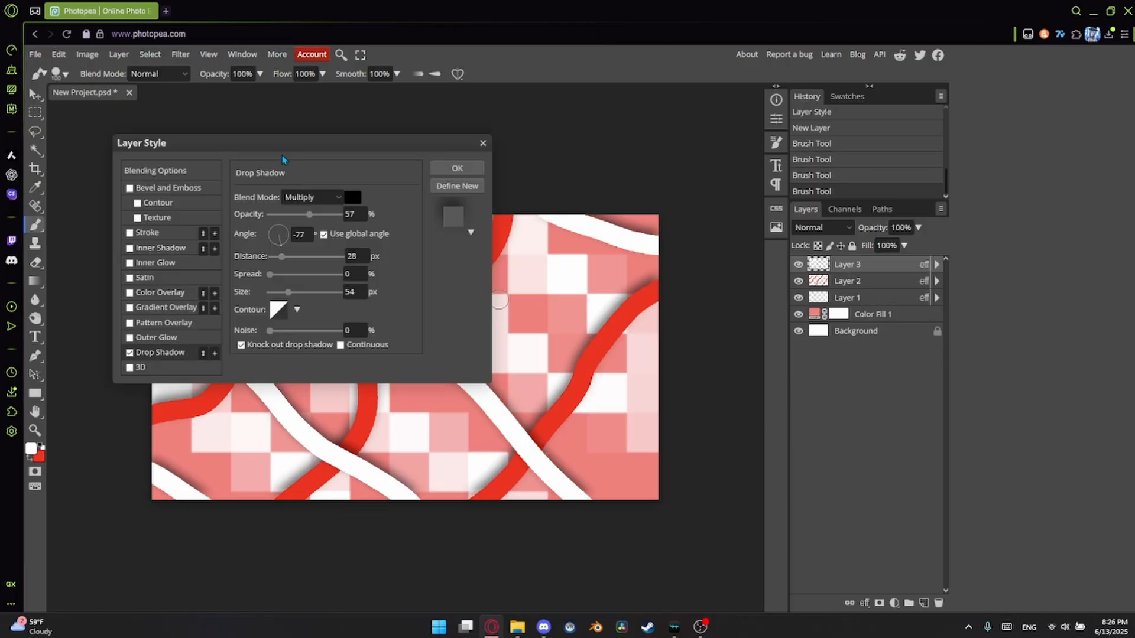
click(456, 166)
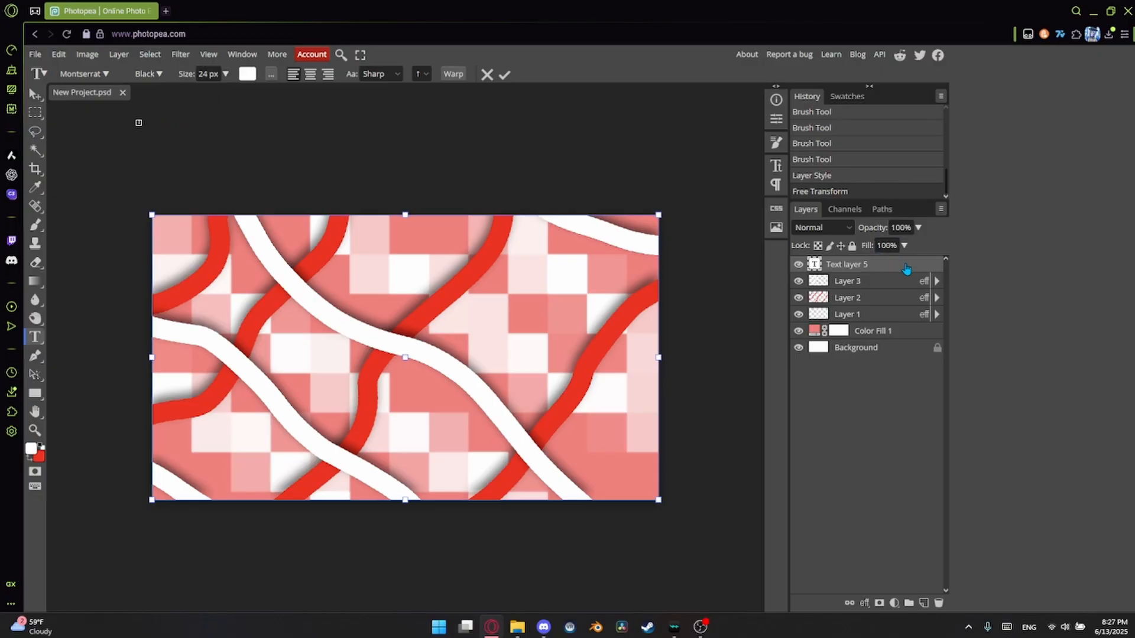
Delete the empty text layer above the painted lines.
click(907, 269)
key(Delete)
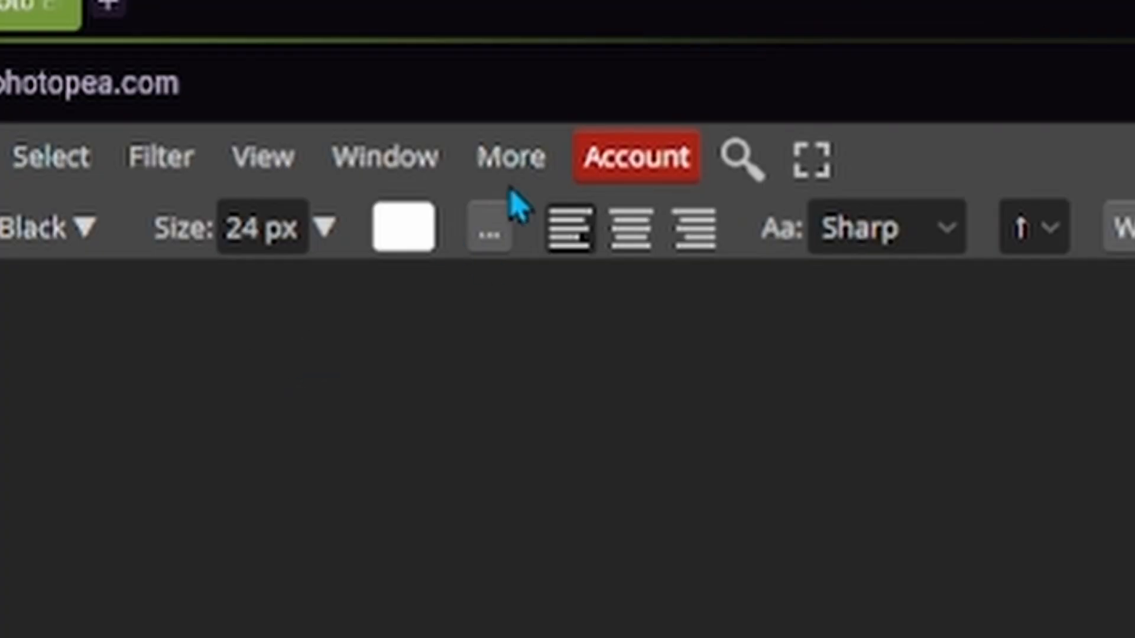
click(271, 73)
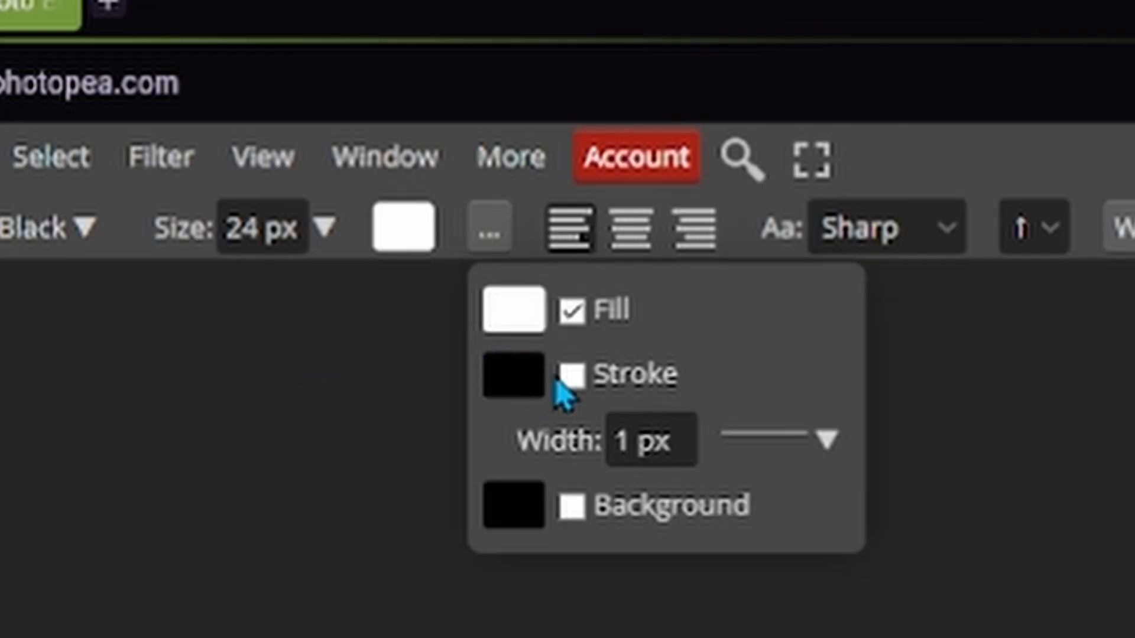
click(568, 377)
click(501, 378)
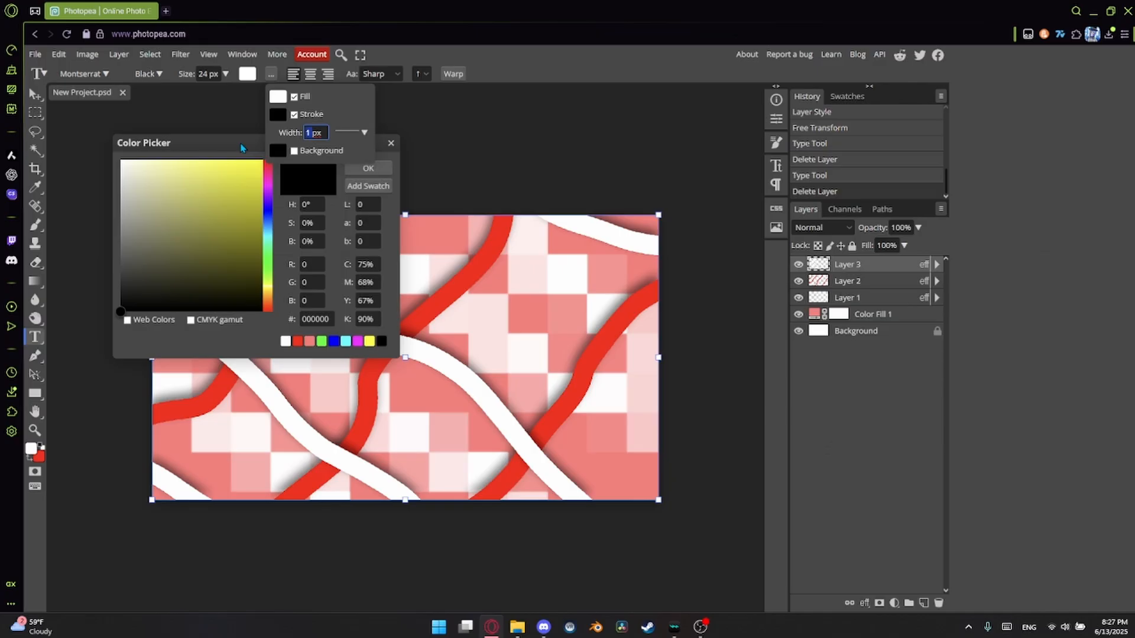
click(193, 192)
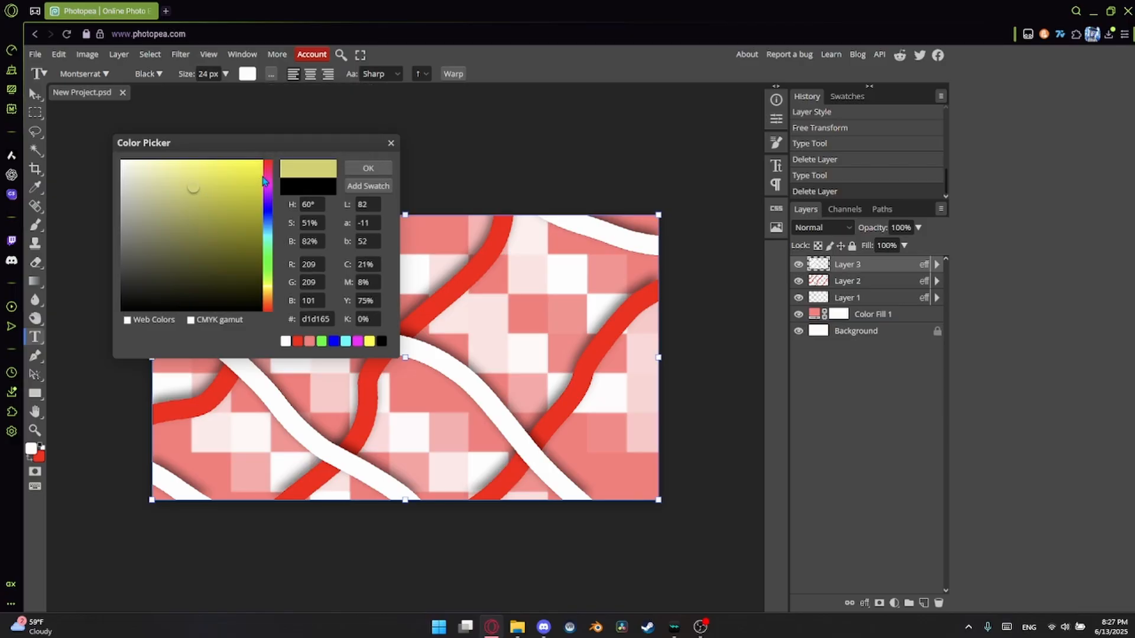
drag(268, 176, 269, 141)
mouse_move(228, 183)
mouse_down()
mouse_move(215, 223)
mouse_move(170, 89)
mouse_move(205, 74)
mouse_move(169, 77)
mouse_move(208, 63)
mouse_move(188, 65)
mouse_up()
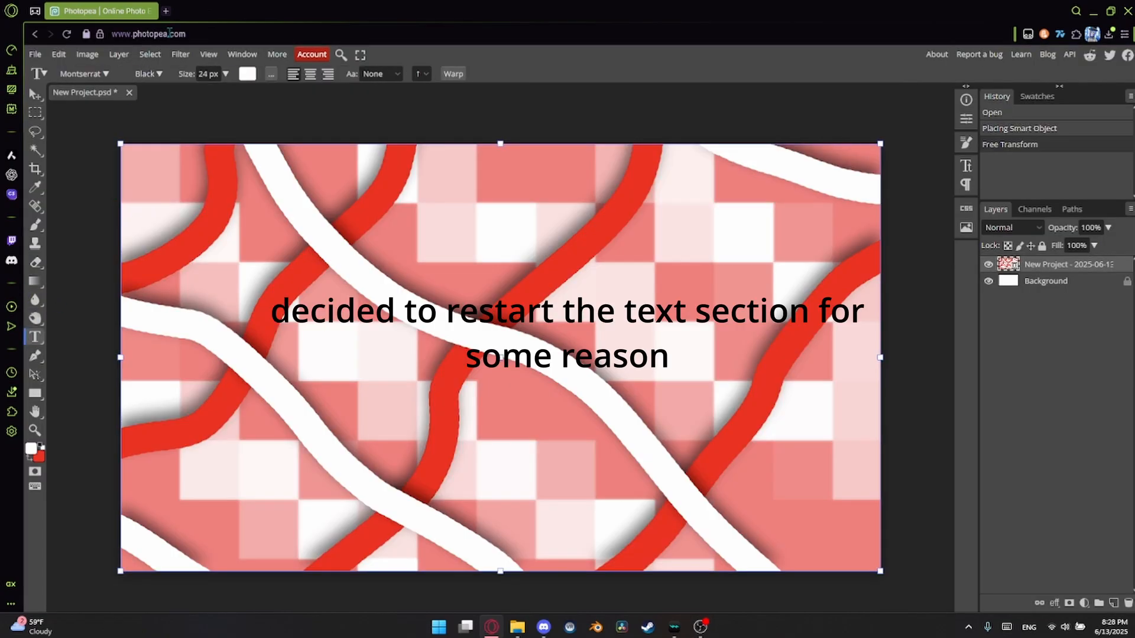
Enable a coral stroke for the text and set the stroke width to 5 px.
click(271, 73)
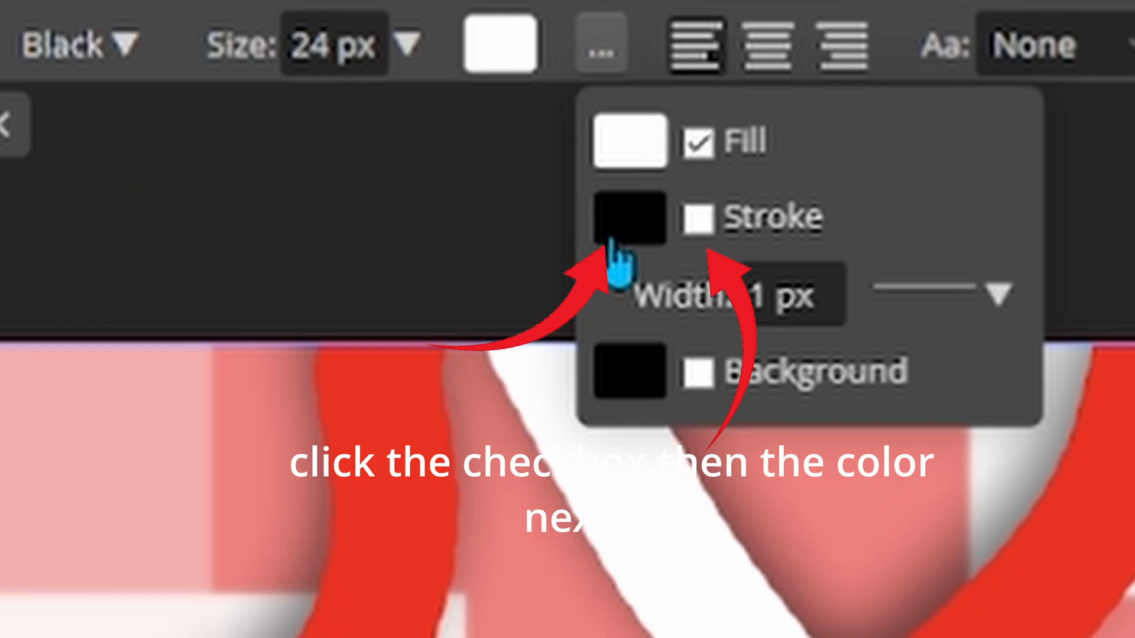
click(612, 240)
drag(390, 443, 258, 241)
click(1016, 445)
click(602, 52)
click(756, 306)
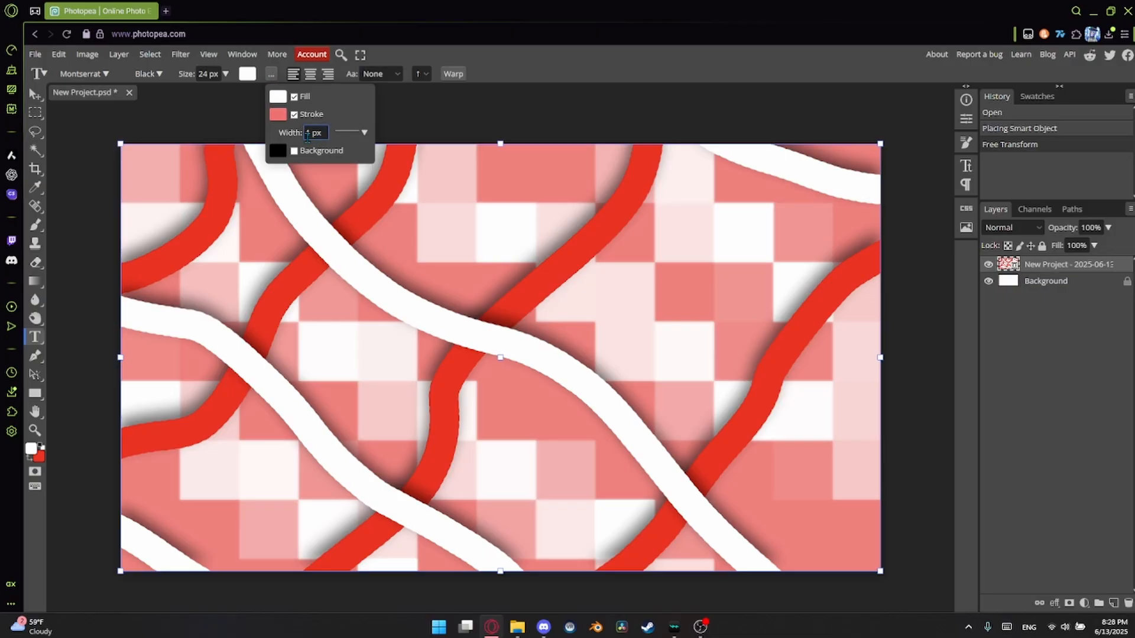
drag(306, 135, 369, 141)
text(5)
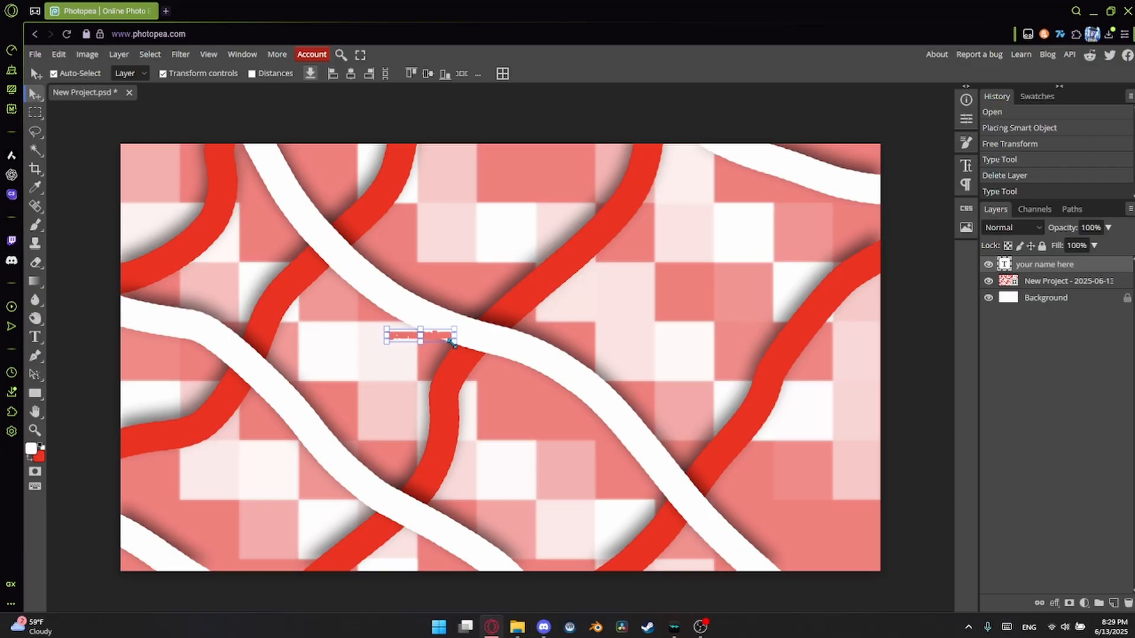
Scale up the tiny white text and move it to the middle of the canvas.
drag(454, 341, 767, 499)
drag(632, 347, 551, 308)
mouse_move(494, 286)
mouse_down()
mouse_move(492, 325)
mouse_move(492, 295)
mouse_up()
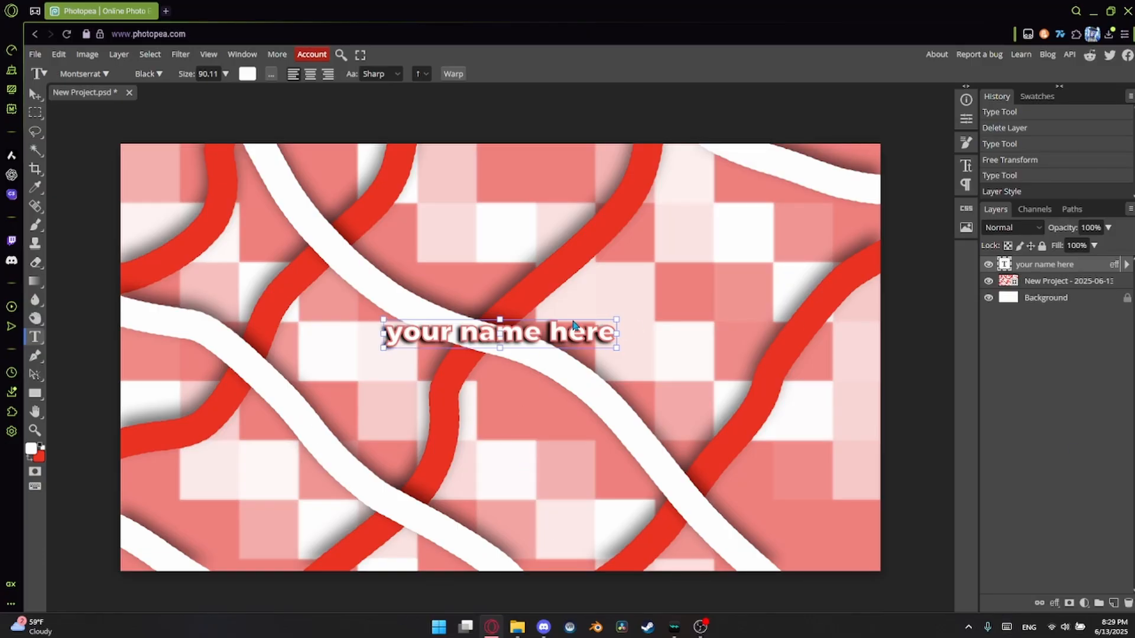
Add a separate text layer reading "subscribe" just below the name text, with its stroke color set to bright red.
click(502, 366)
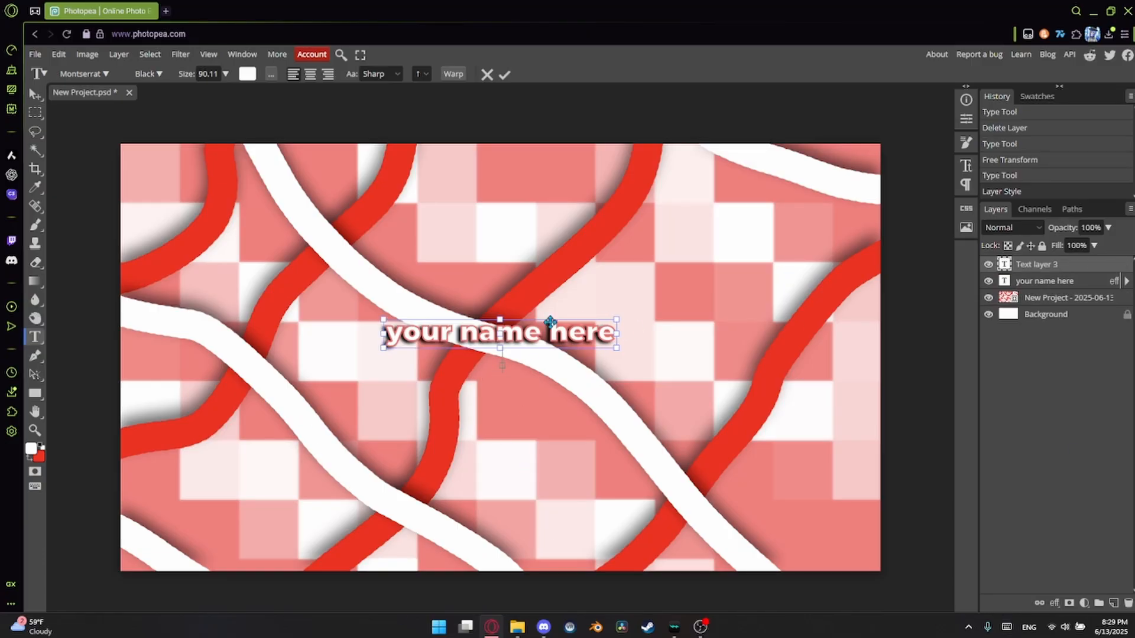
click(271, 73)
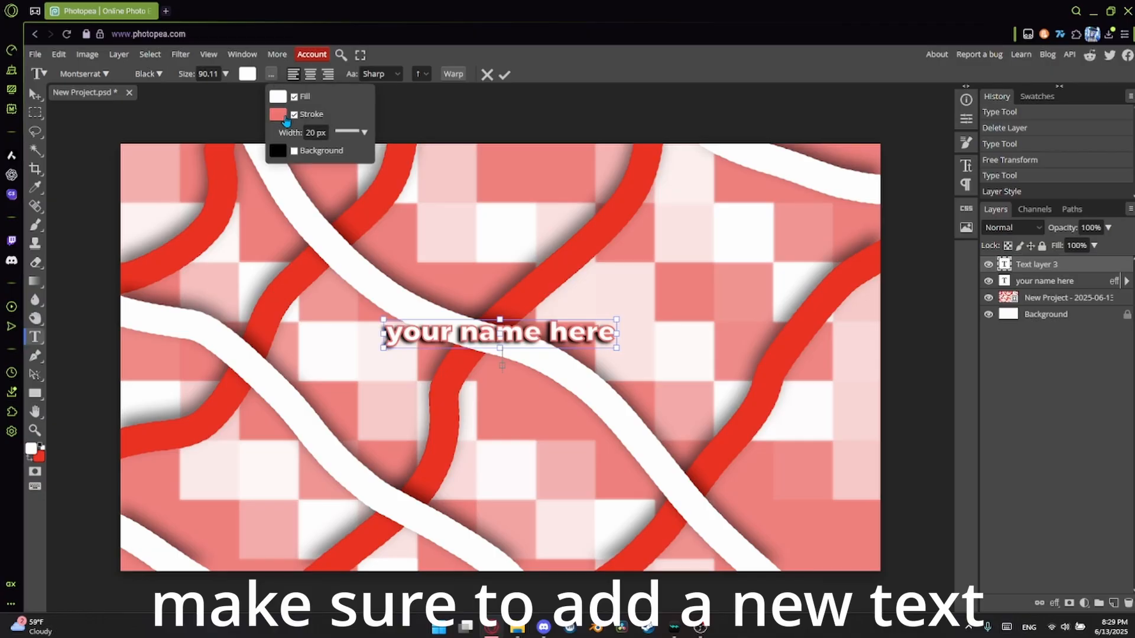
click(278, 114)
drag(192, 255, 264, 159)
click(379, 166)
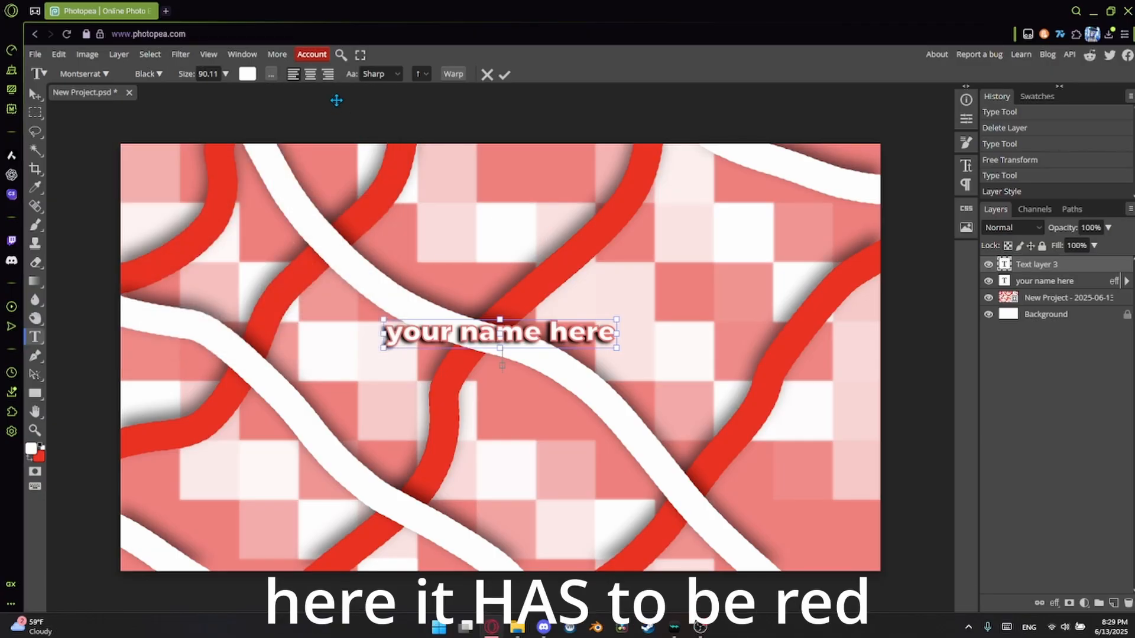
text(subs)
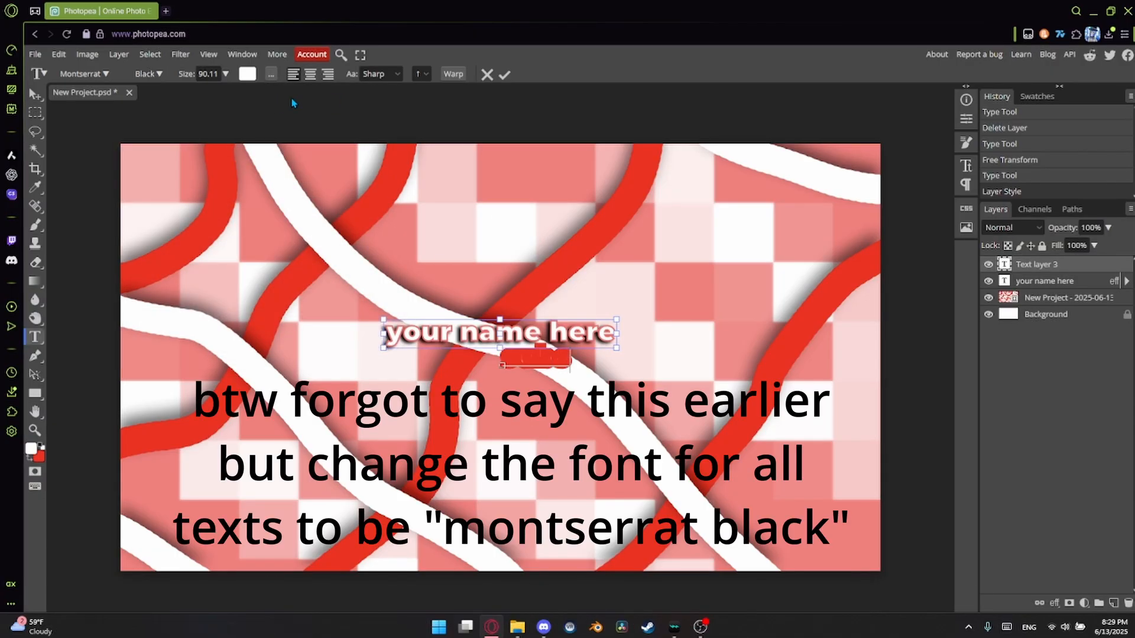
text(cribe)
click(34, 94)
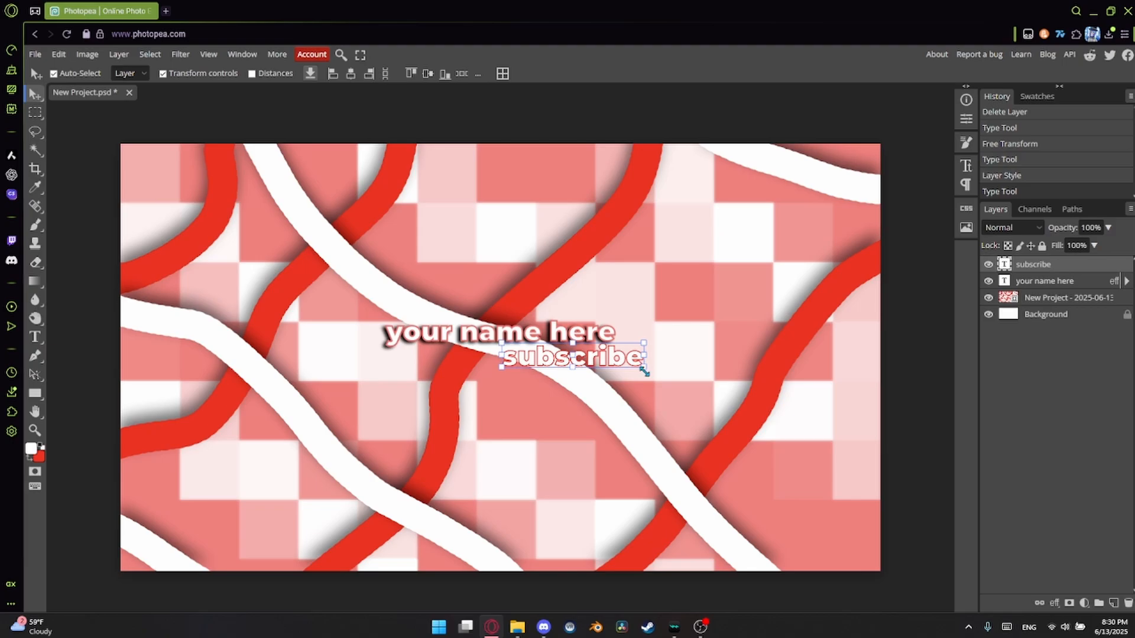
Shrink "subscribe" to about 60% beneath the name and add a Multiply Drop Shadow with 100% opacity, 30° angle, 11 px distance and 13 px size.
drag(644, 371, 521, 357)
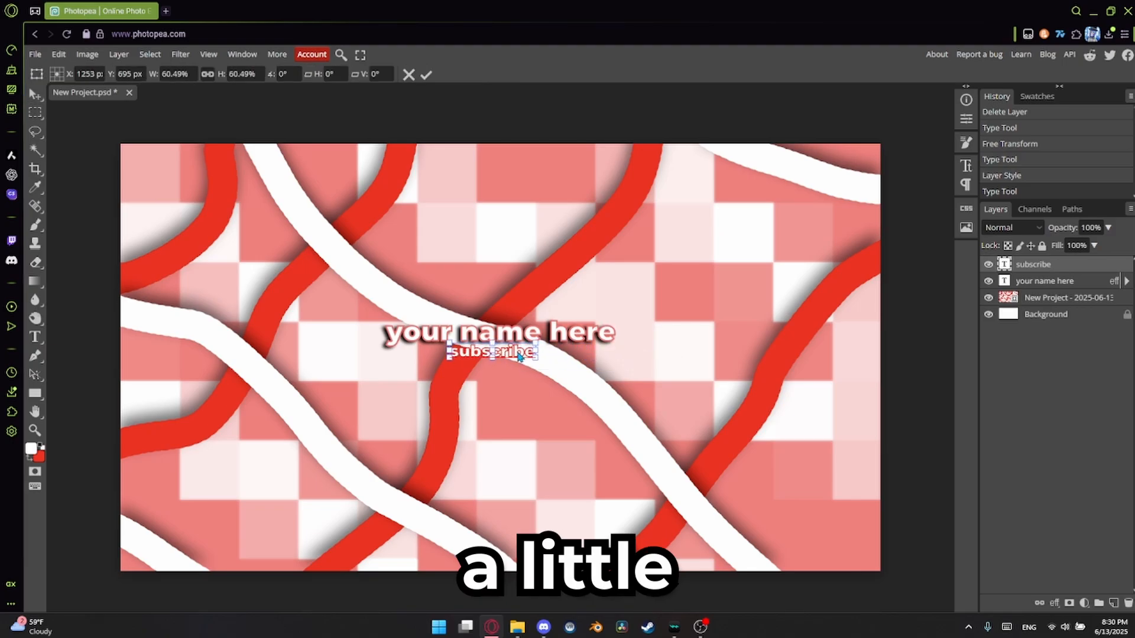
key(Return)
click(1055, 603)
click(1082, 567)
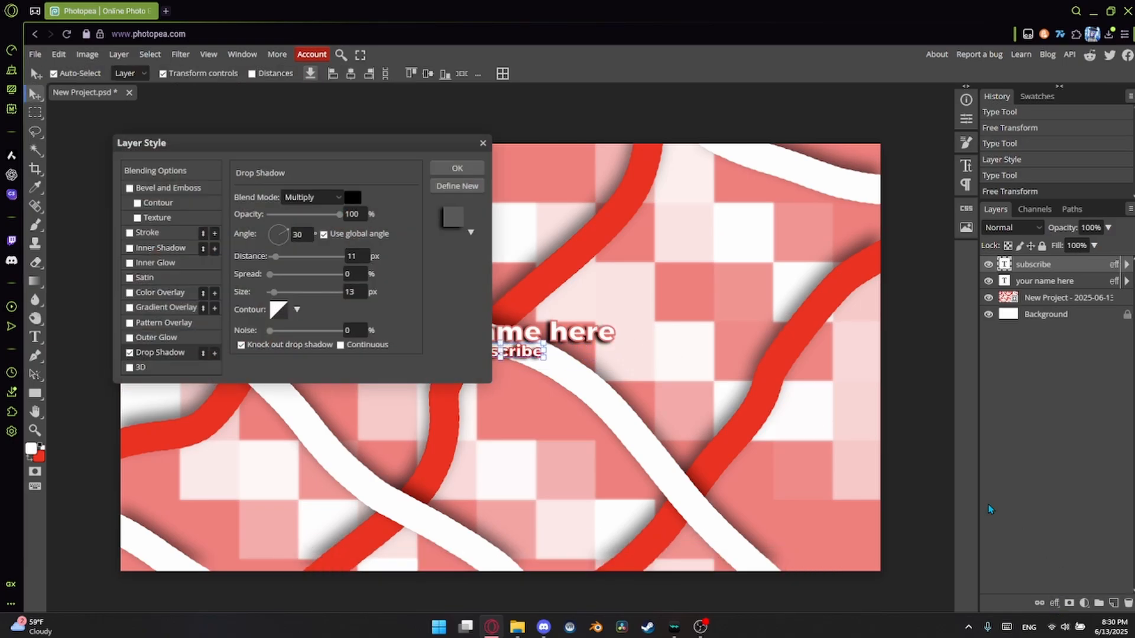
click(457, 168)
Select both text layers together, enlarge them to about 115% and center them on the canvas at 1280, 720 px.
ctrl+click(1044, 281)
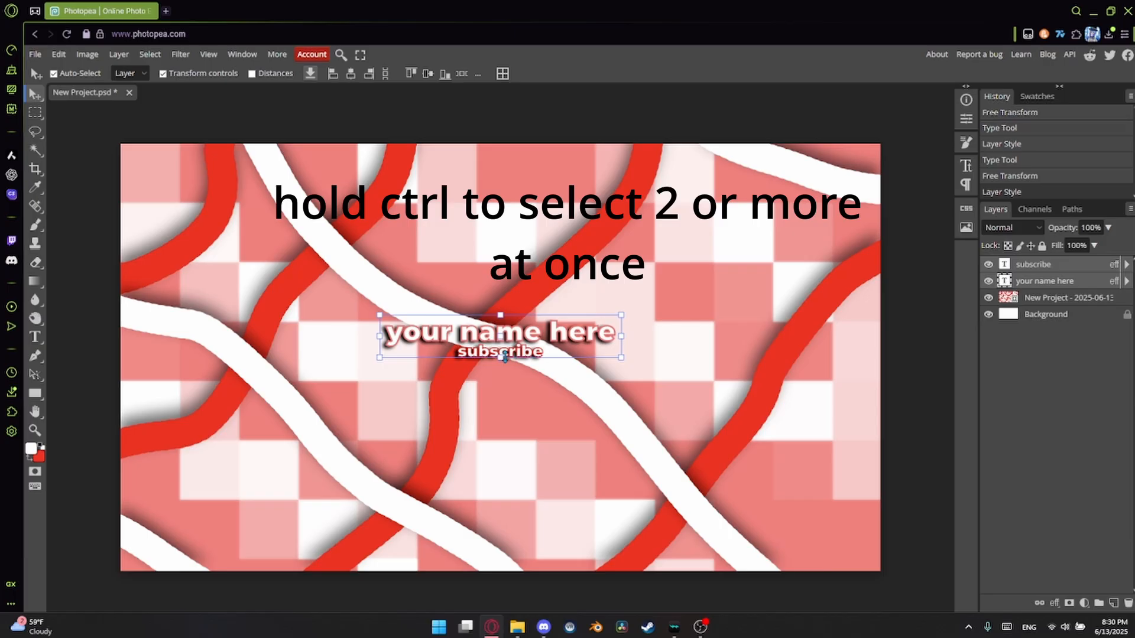
drag(505, 358, 506, 365)
drag(524, 345, 526, 363)
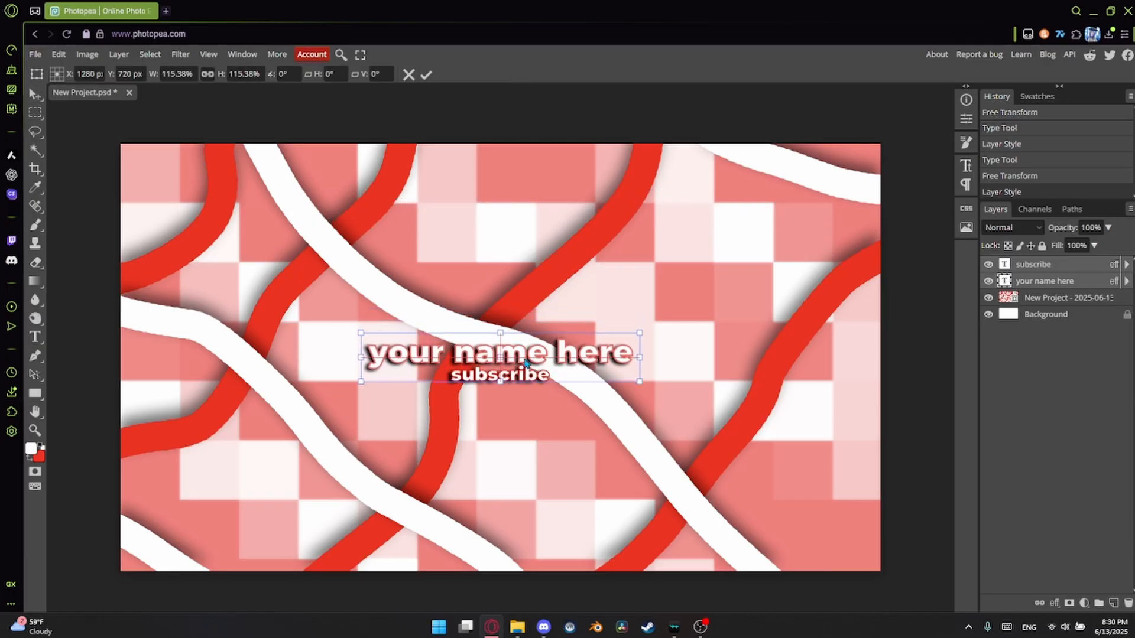
key(Return)
Export the cover as a PNG named New Project at 2560 x 1440 px and 100% quality.
click(35, 54)
mouse_move(111, 232)
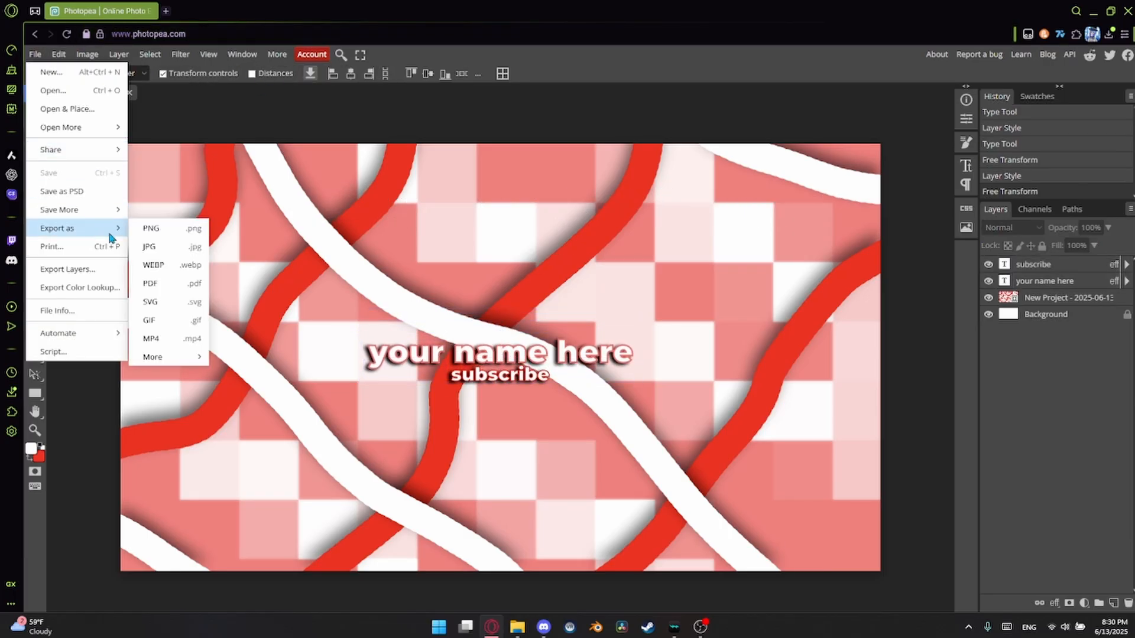
click(149, 226)
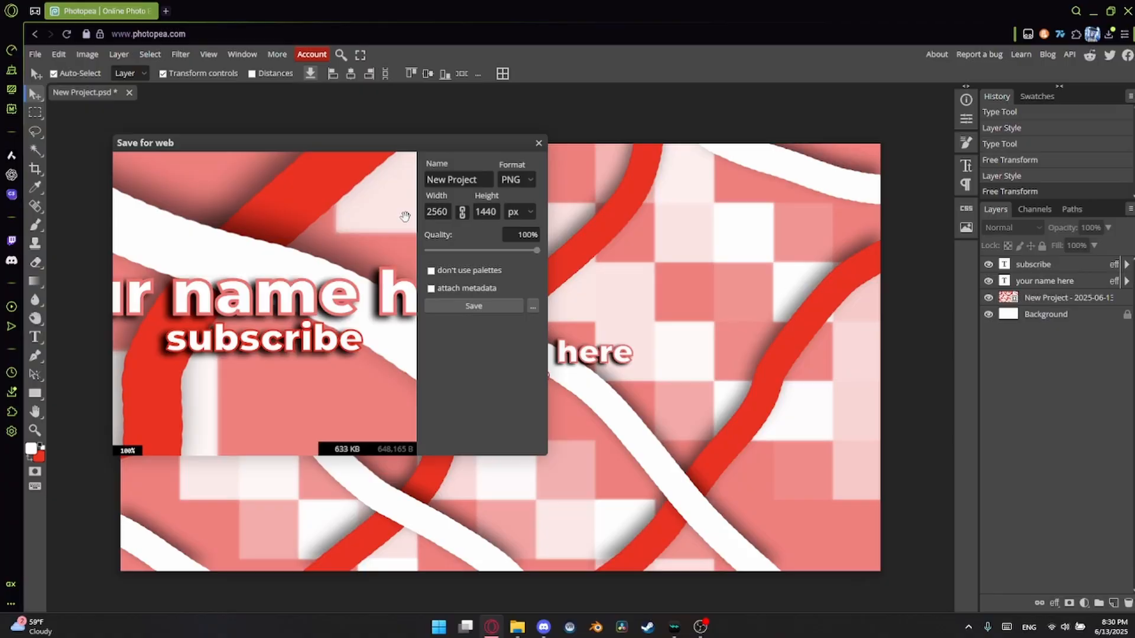
click(483, 304)
Switch to YouTube Studio in a new browser tab, open the channel customization and start changing the banner image.
key(ctrl+t)
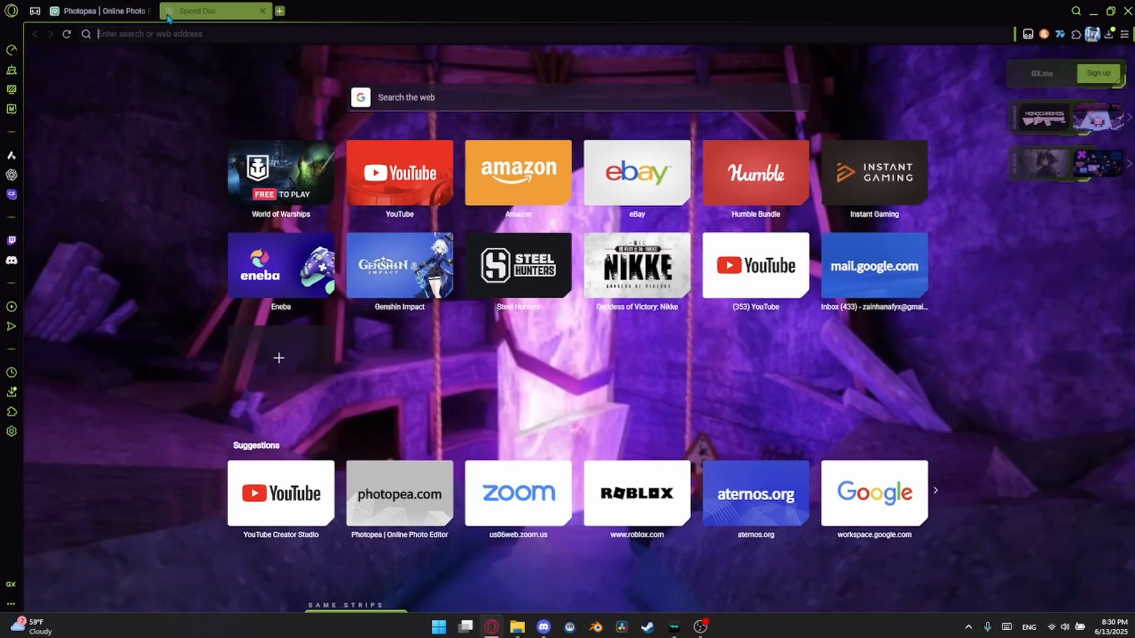
click(231, 513)
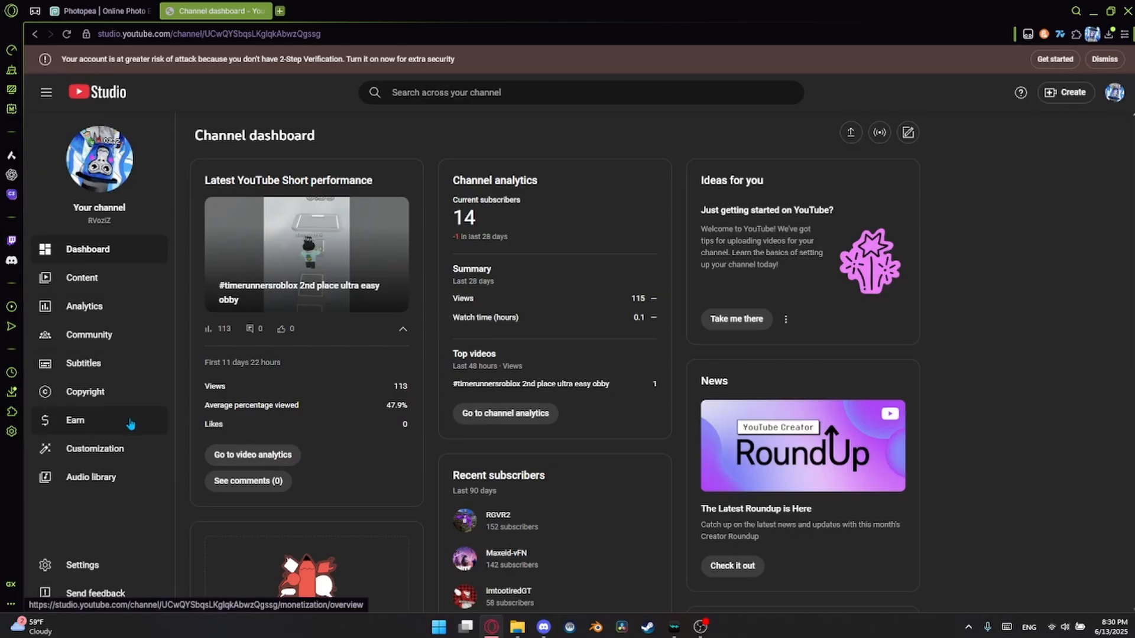
click(137, 449)
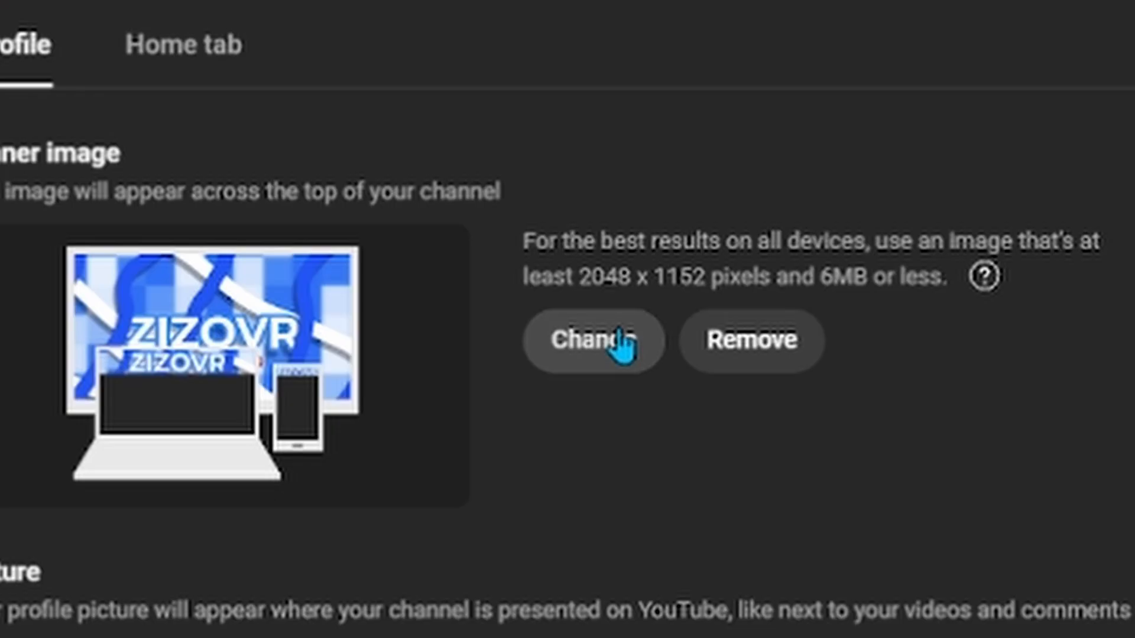
click(624, 340)
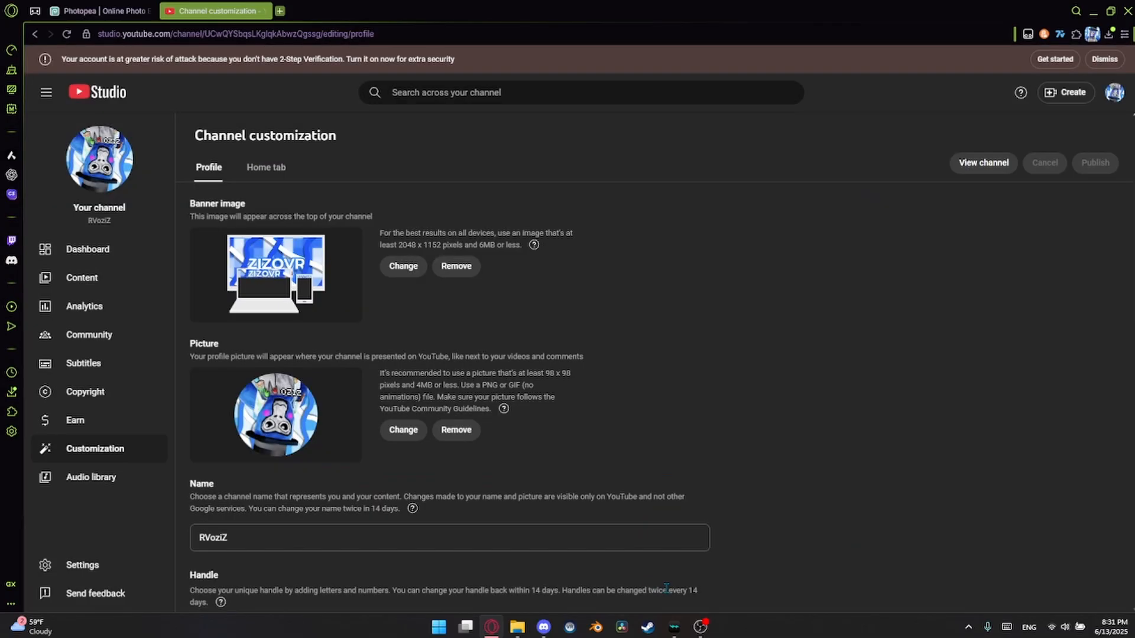